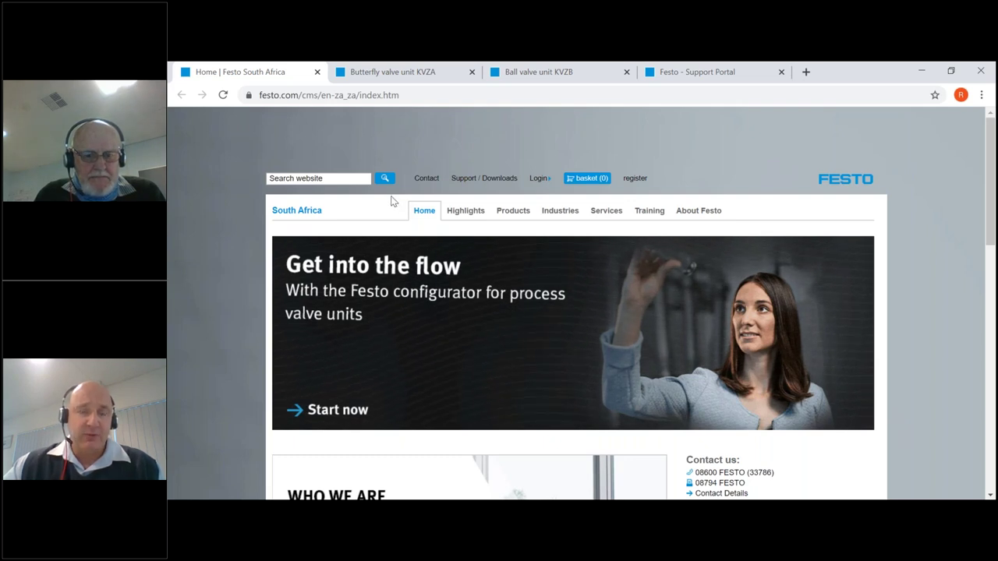
Open the configurator for the KVZB ball valve units from the process valves in the process automation product catalogue.
left_click(511, 215)
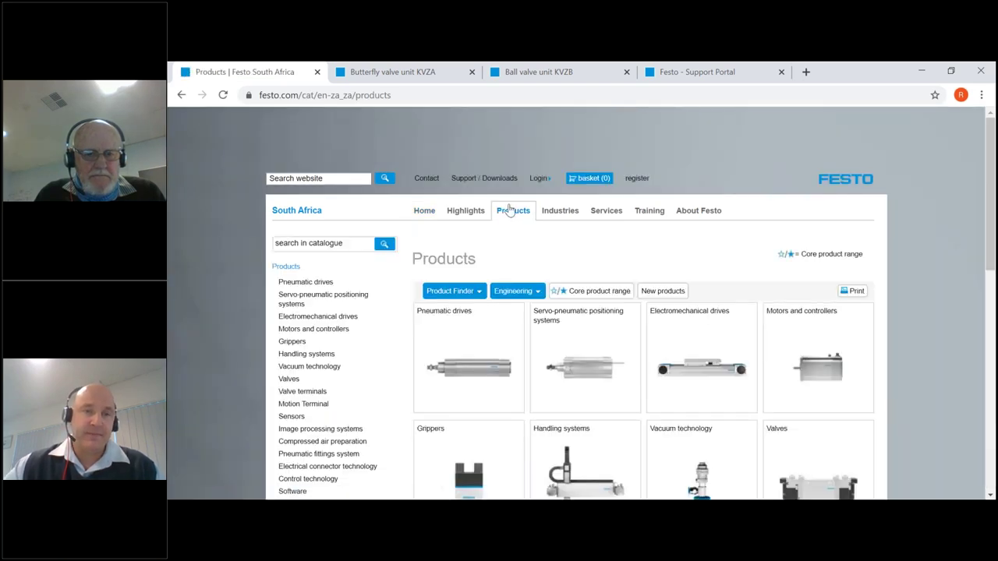
scroll(341, 287, "down", 3)
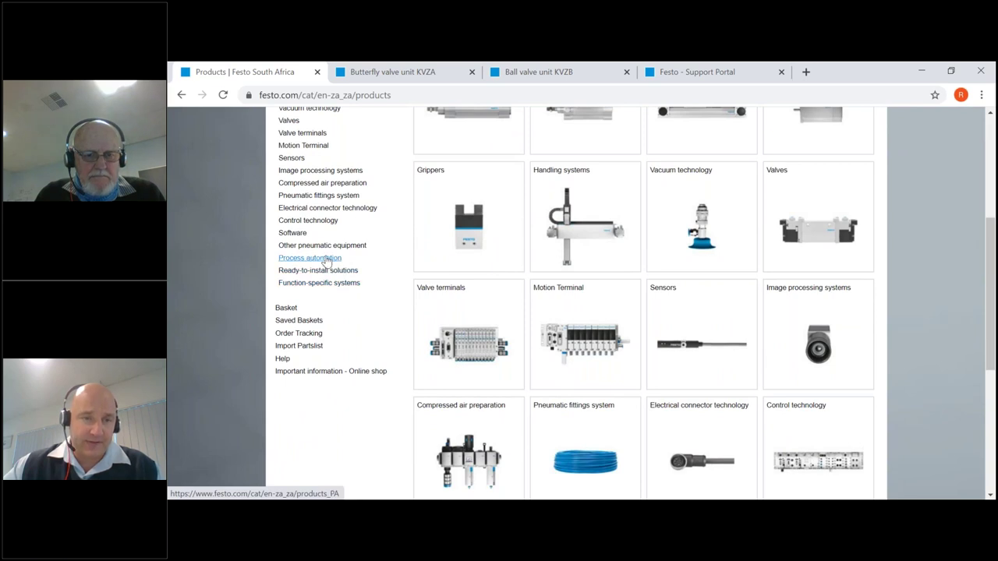
left_click(326, 261)
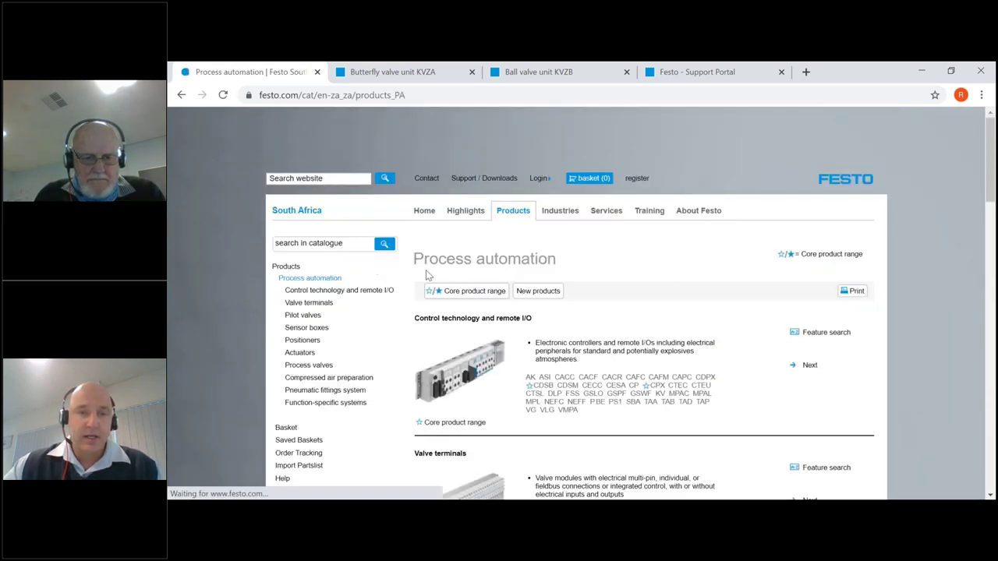
scroll(427, 272, "down", 5)
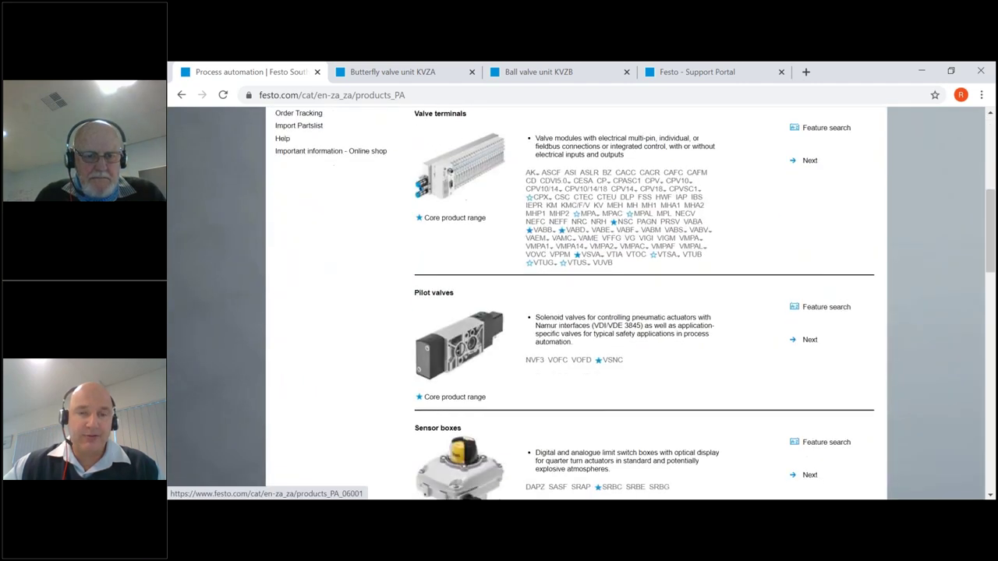
scroll(448, 210, "down", 10)
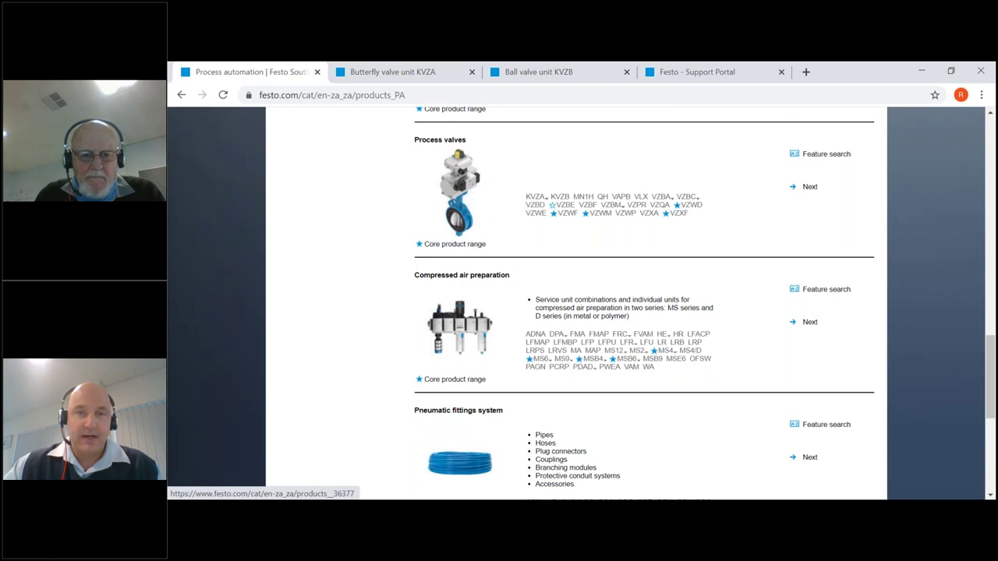
left_click(565, 198)
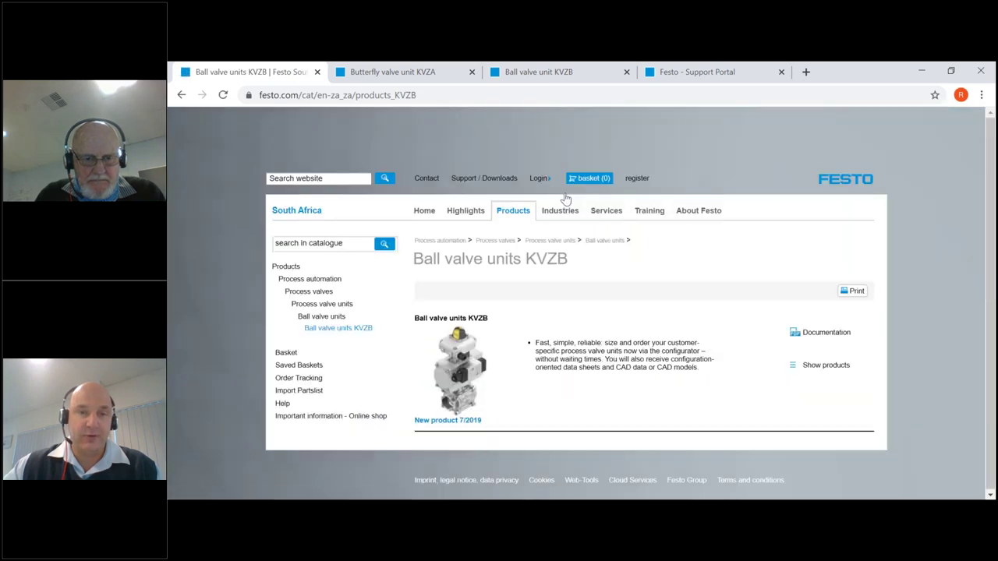
left_click(459, 366)
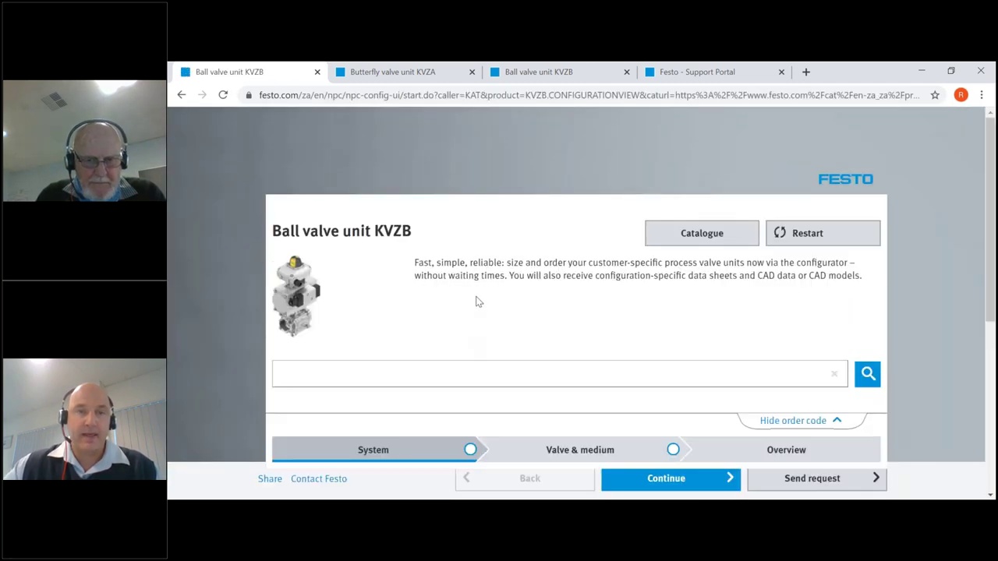
Configure the valve system with Automatic actuation, no EX certification and the Open / Closed application.
scroll(479, 302, "down", 1)
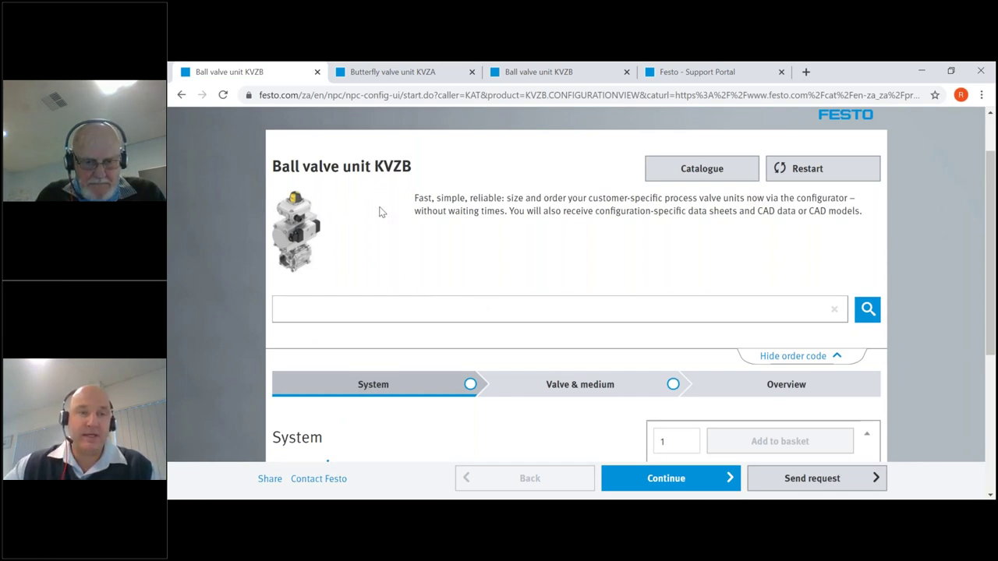
scroll(380, 207, "down", 1)
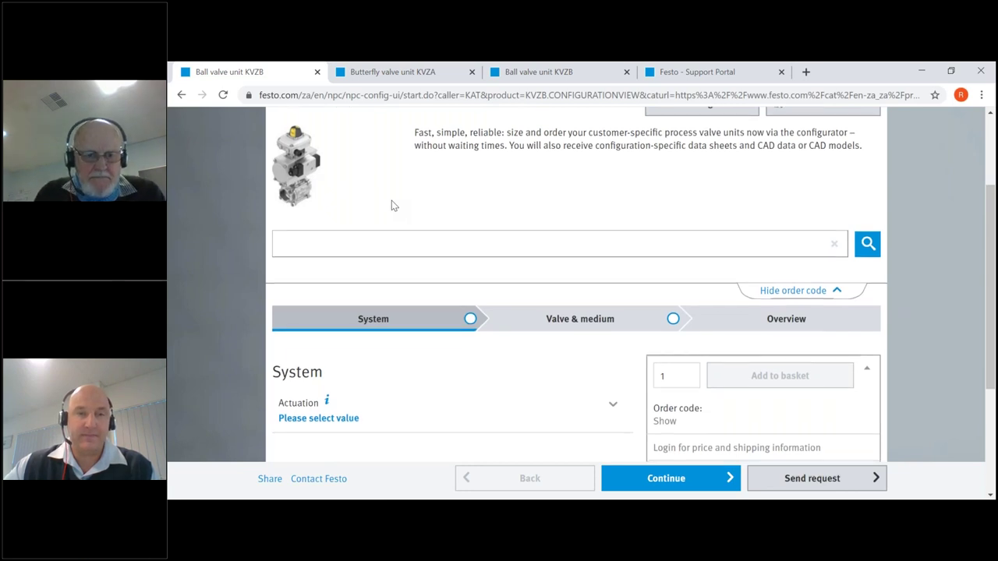
scroll(391, 205, "down", 2)
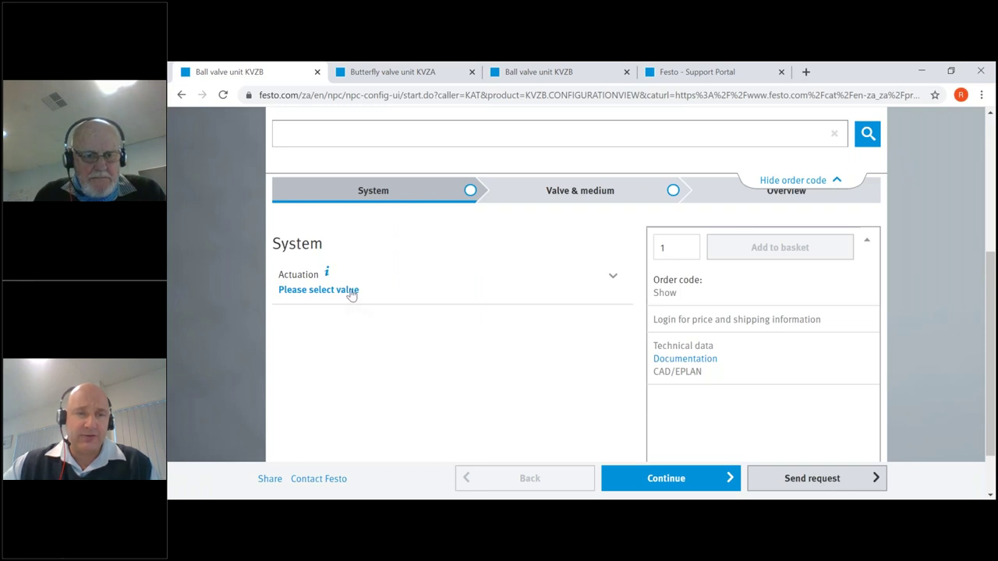
left_click(607, 278)
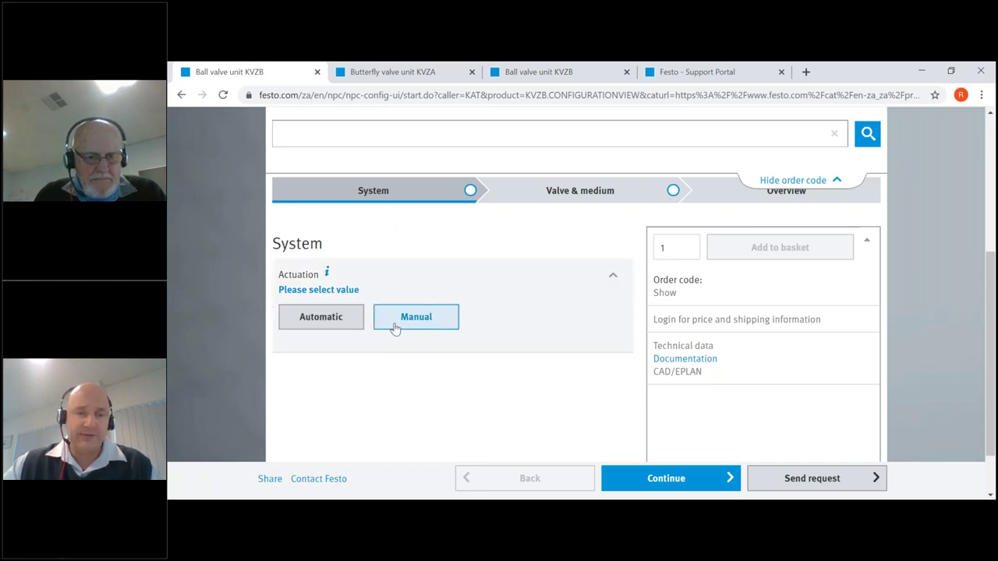
left_click(340, 321)
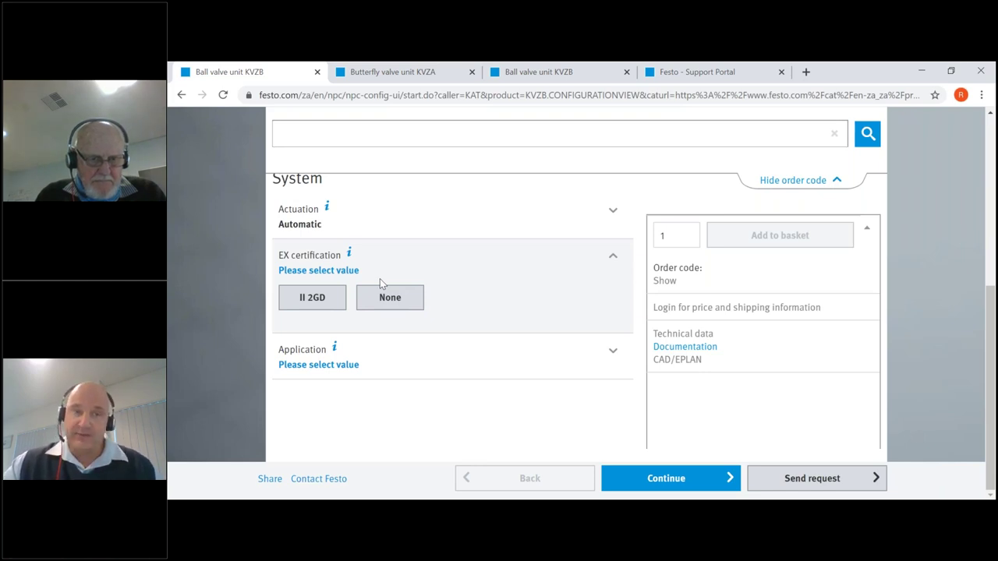
left_click(391, 298)
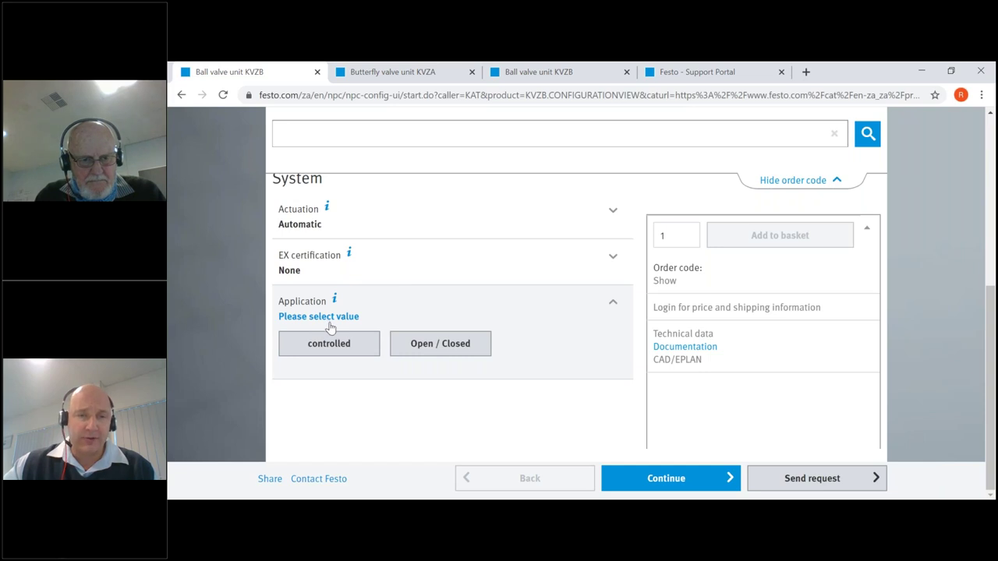
left_click(425, 351)
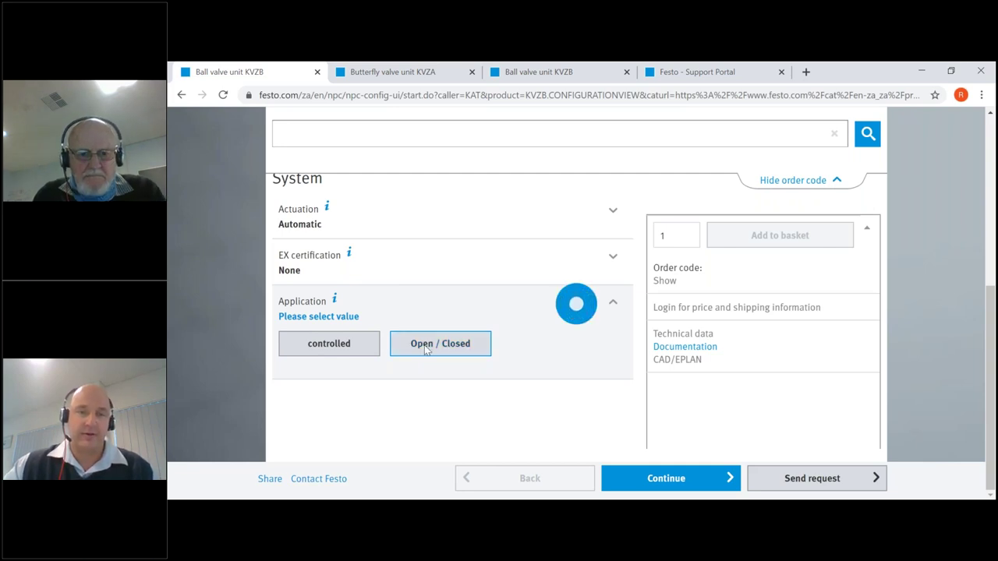
Set the position indication to No end position feedback and the pilot valve to No.
scroll(421, 348, "down", 1)
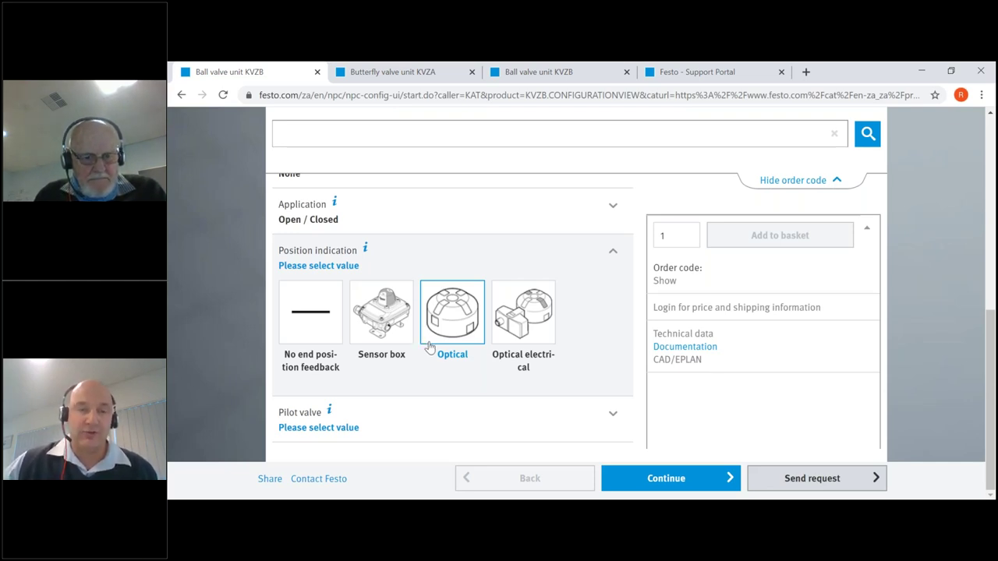
left_click(413, 326)
left_click(309, 310)
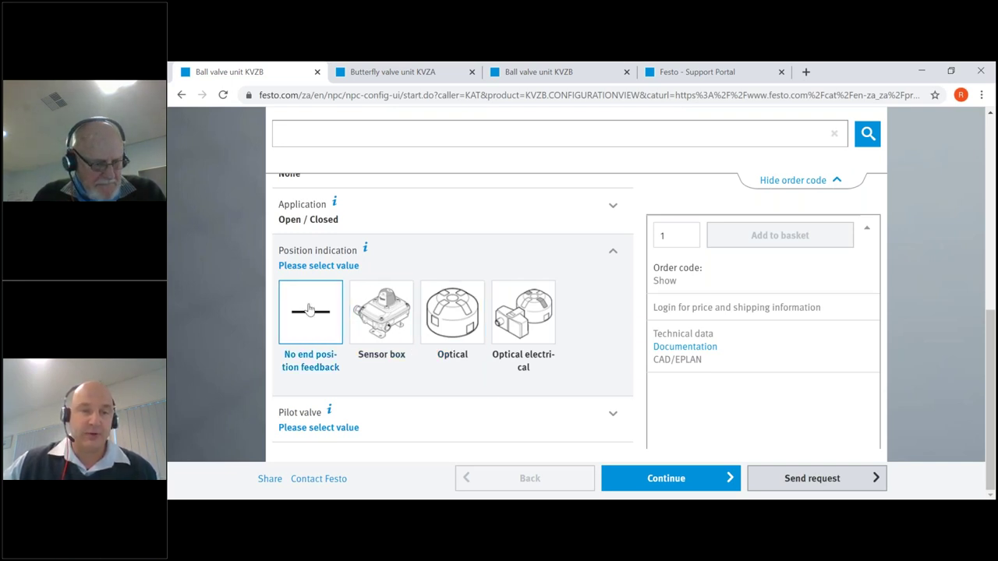
left_click(383, 326)
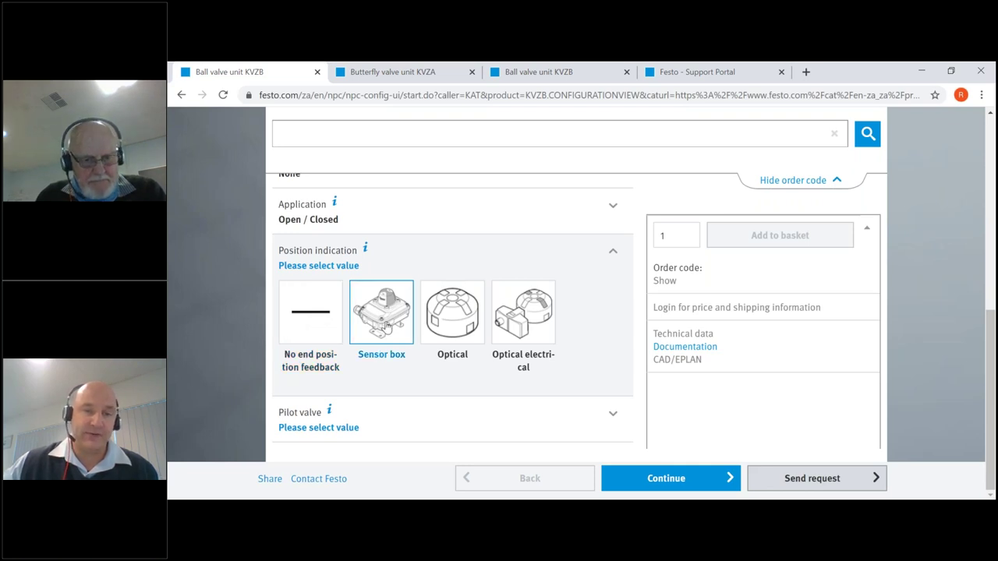
left_click(312, 312)
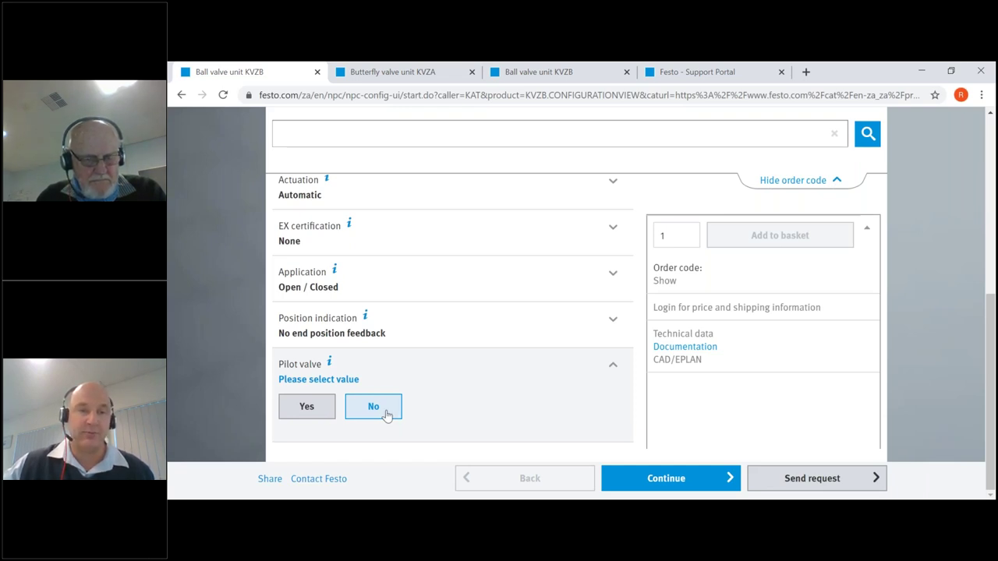
left_click(380, 412)
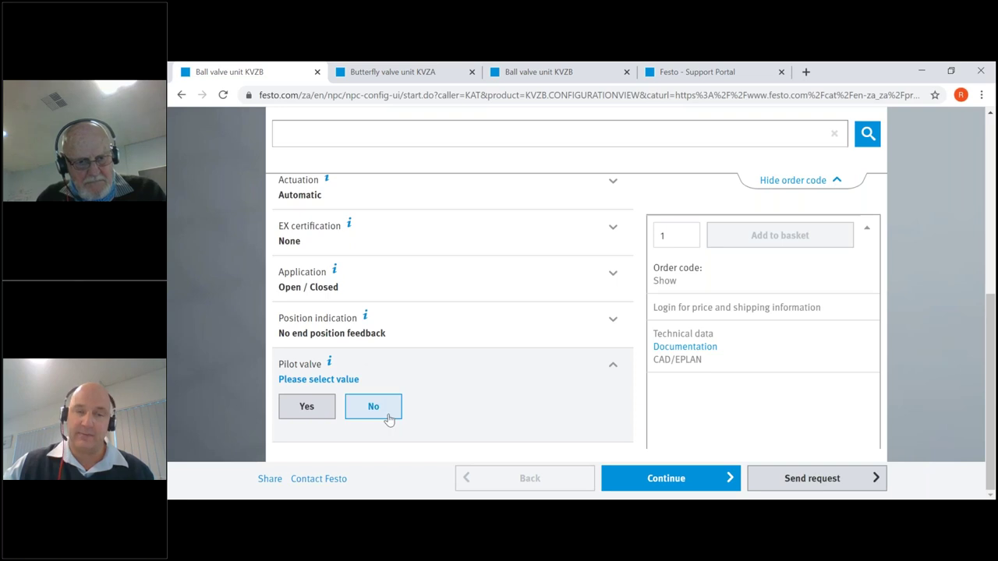
left_click(374, 407)
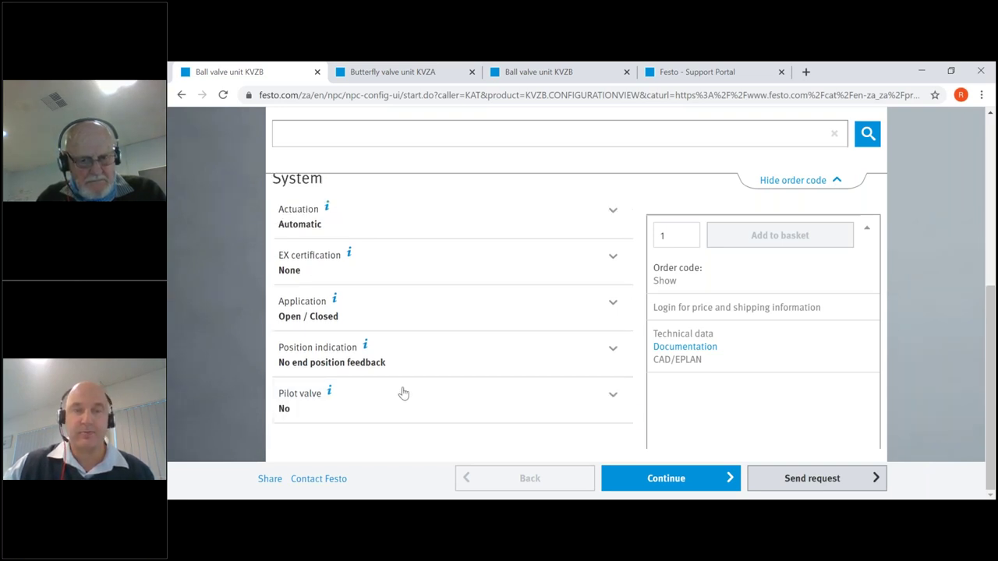
In the Valve & medium section, set the connection type to Flange and the connection standard to ANSI class 150.
scroll(400, 392, "up", 2)
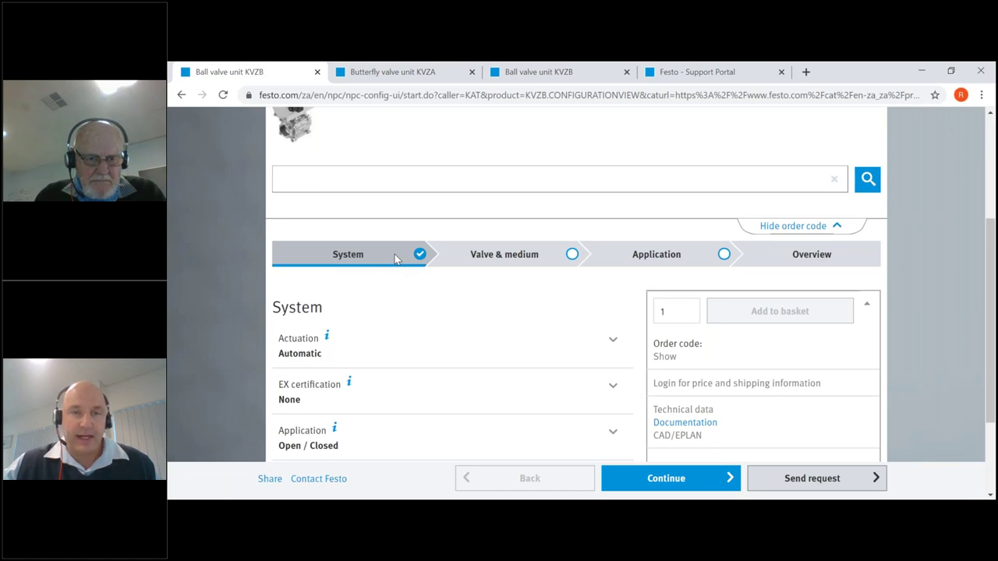
left_click(503, 265)
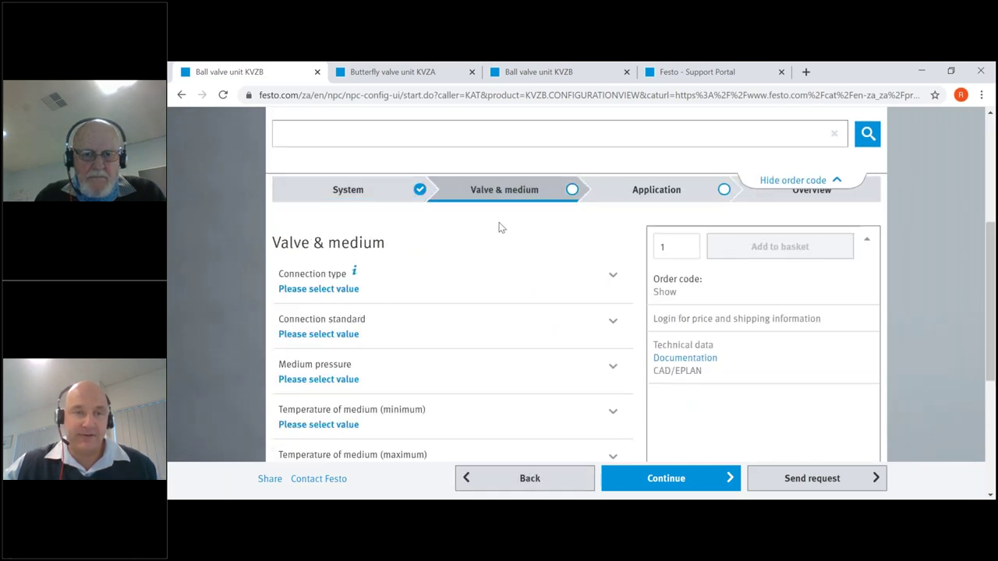
scroll(501, 228, "down", 1)
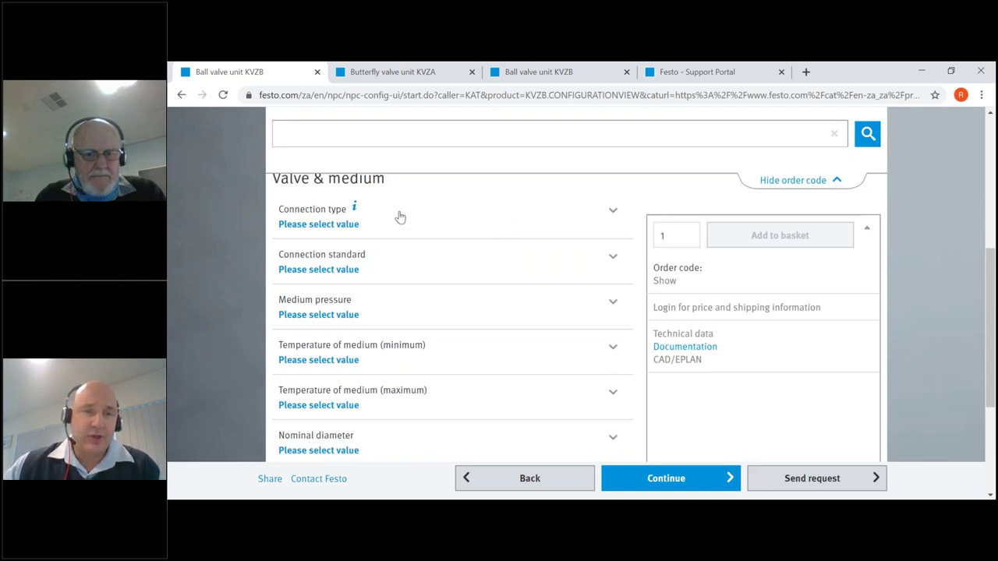
left_click(355, 209)
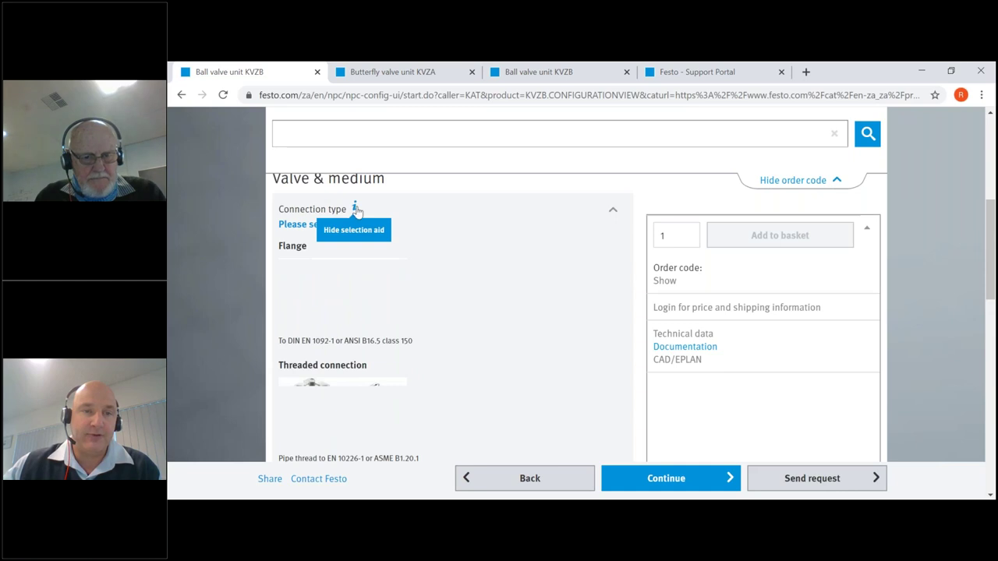
left_click(356, 208)
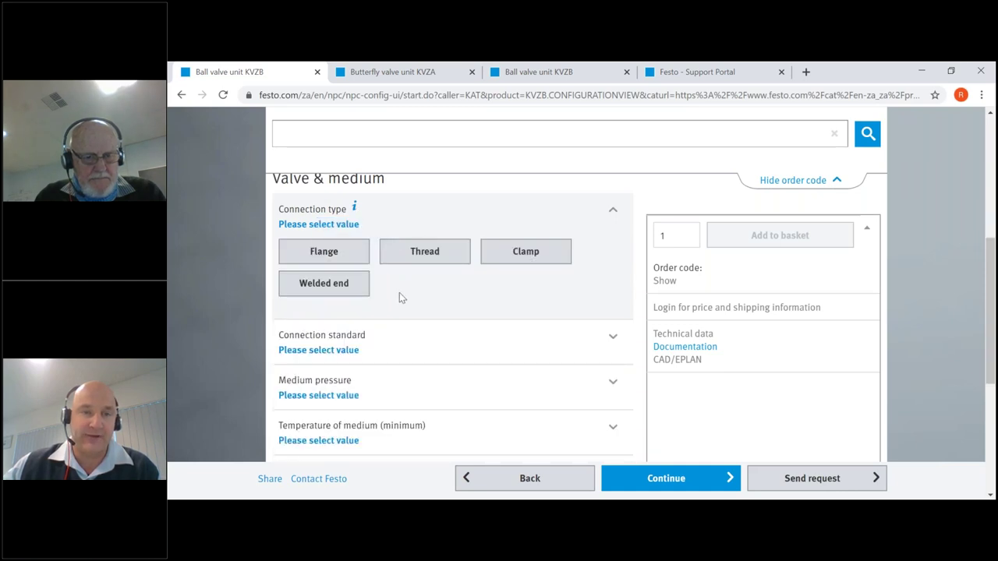
left_click(354, 251)
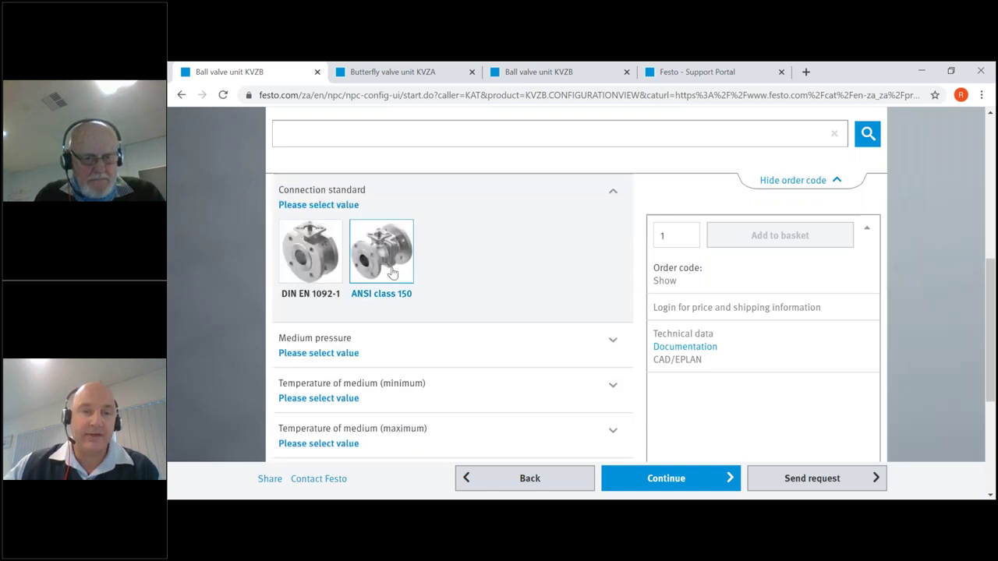
left_click(383, 251)
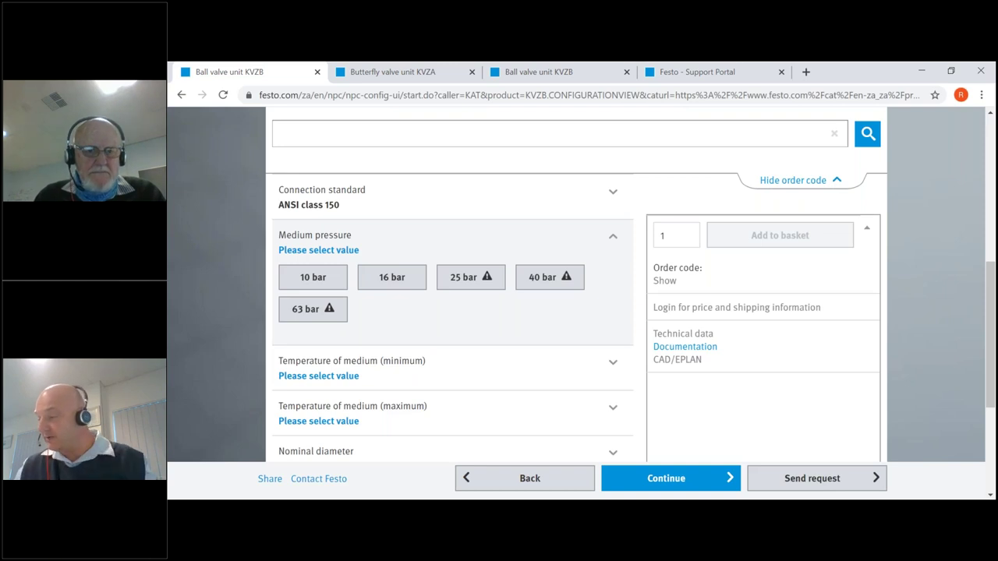
Set the medium pressure to 10 bar, with a minimum medium temperature of 0 and a maximum of 150.
left_click(321, 284)
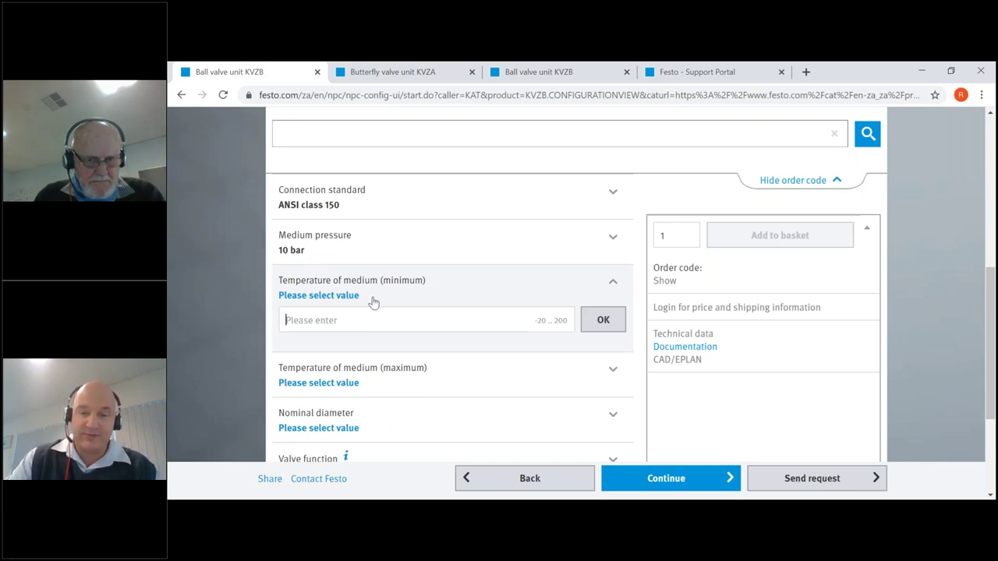
type("0")
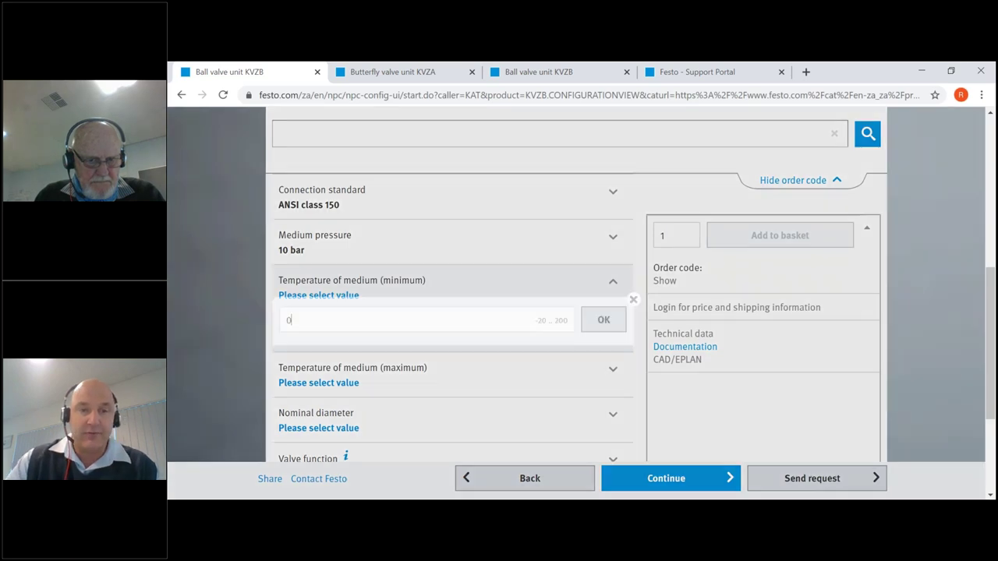
left_click(602, 321)
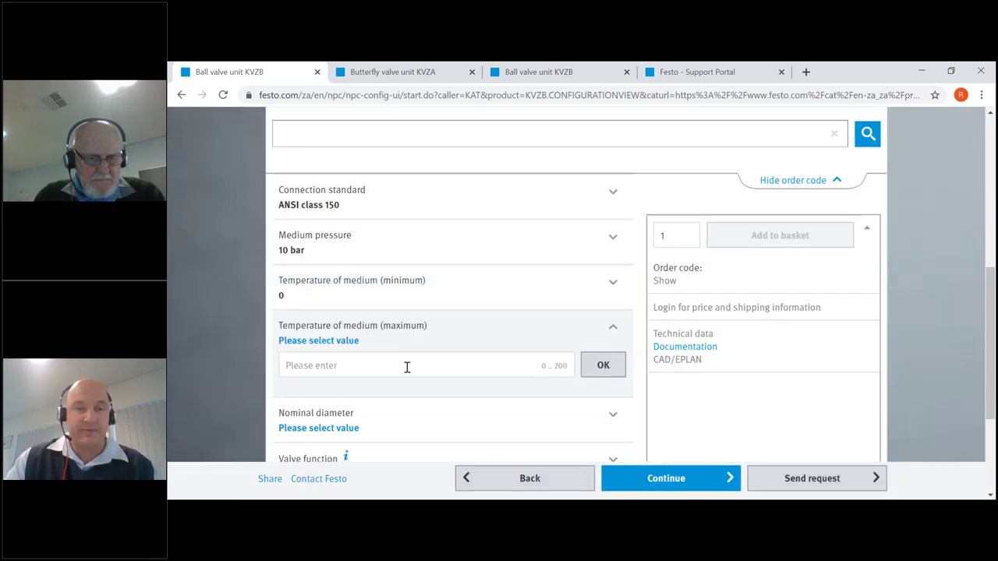
type("150")
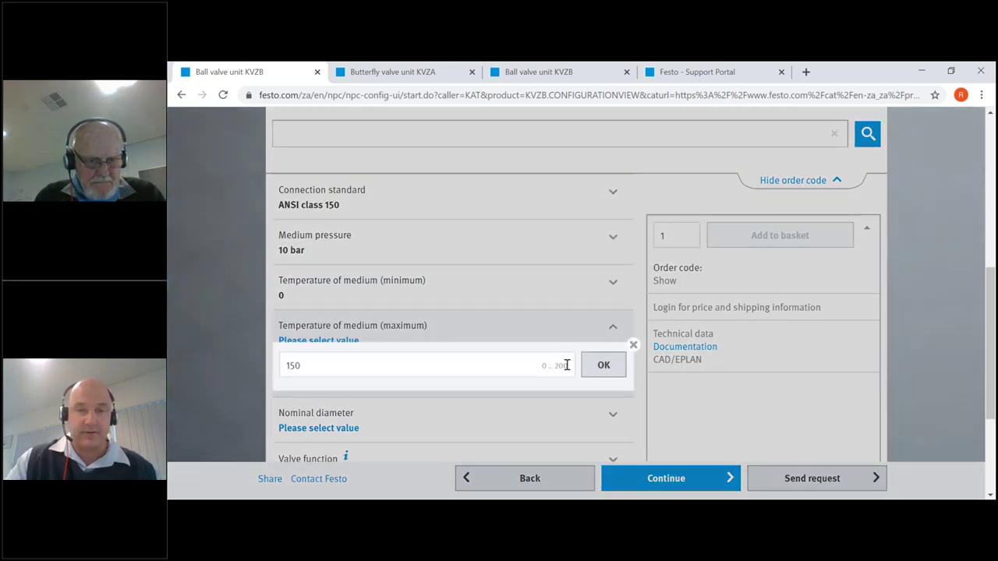
left_click(602, 365)
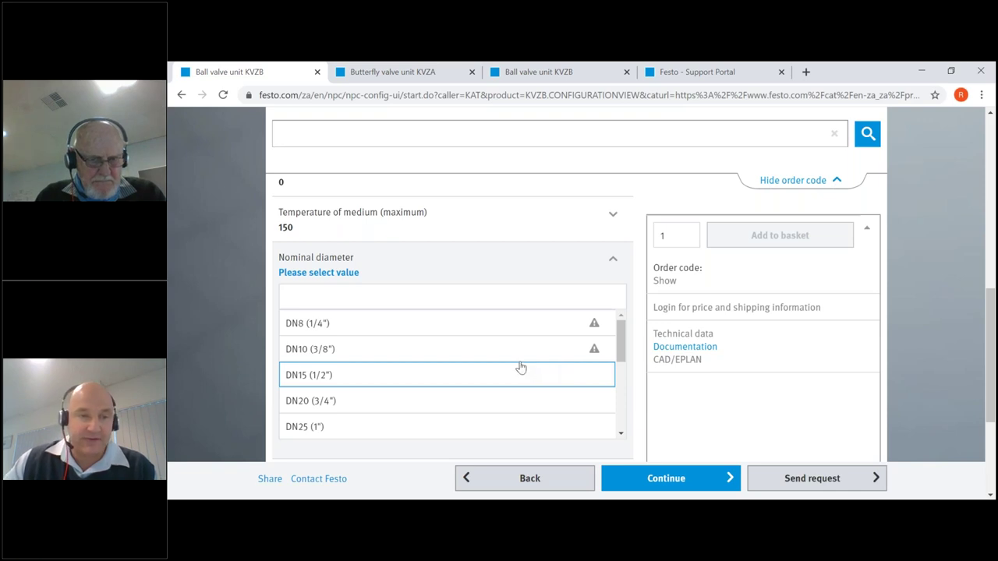
Set the valve's nominal diameter to DN50 (2").
scroll(521, 366, "down", 1)
scroll(521, 366, "down", 4)
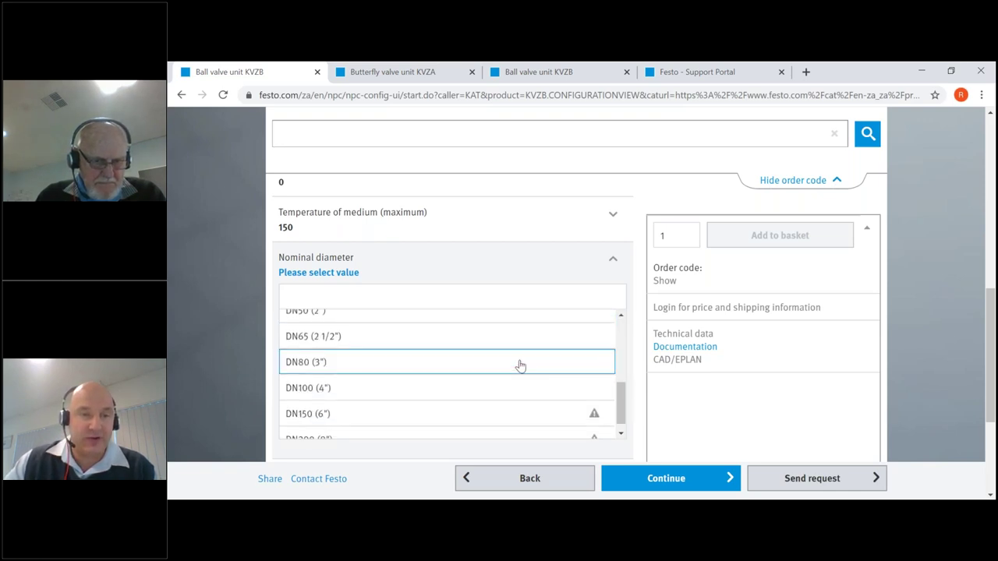
scroll(521, 367, "up", 3)
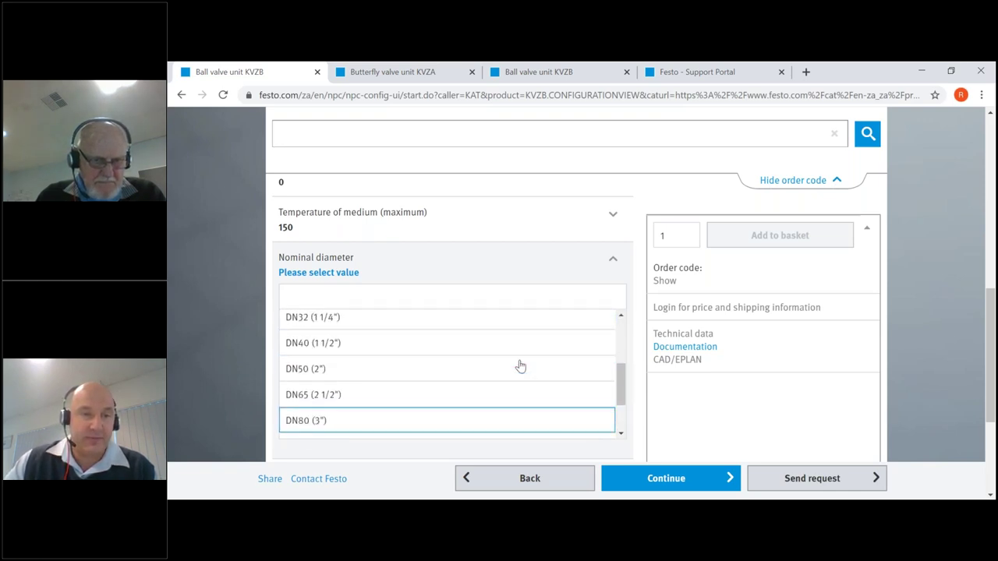
left_click(428, 376)
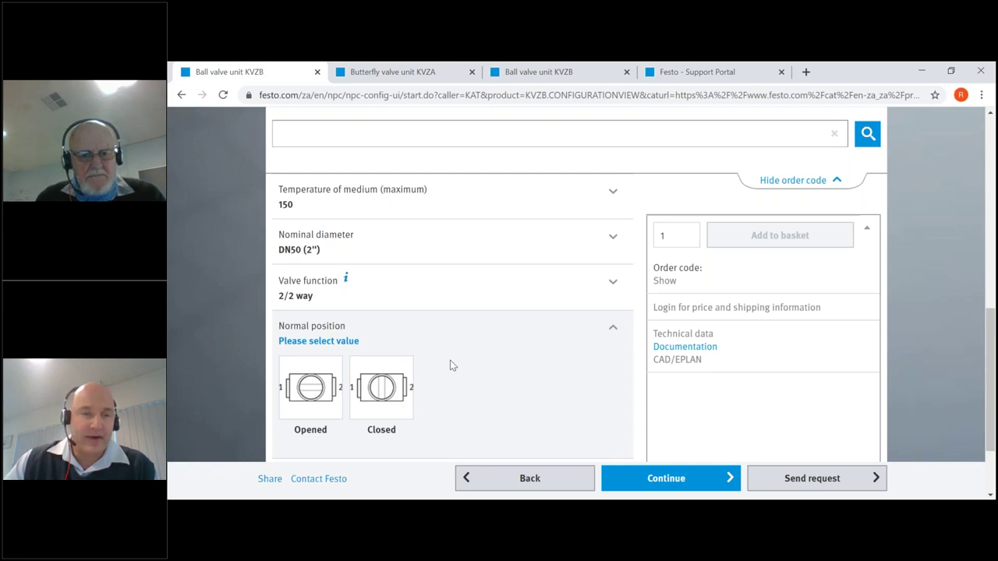
Set the valve's normal position to Closed.
left_click(382, 395)
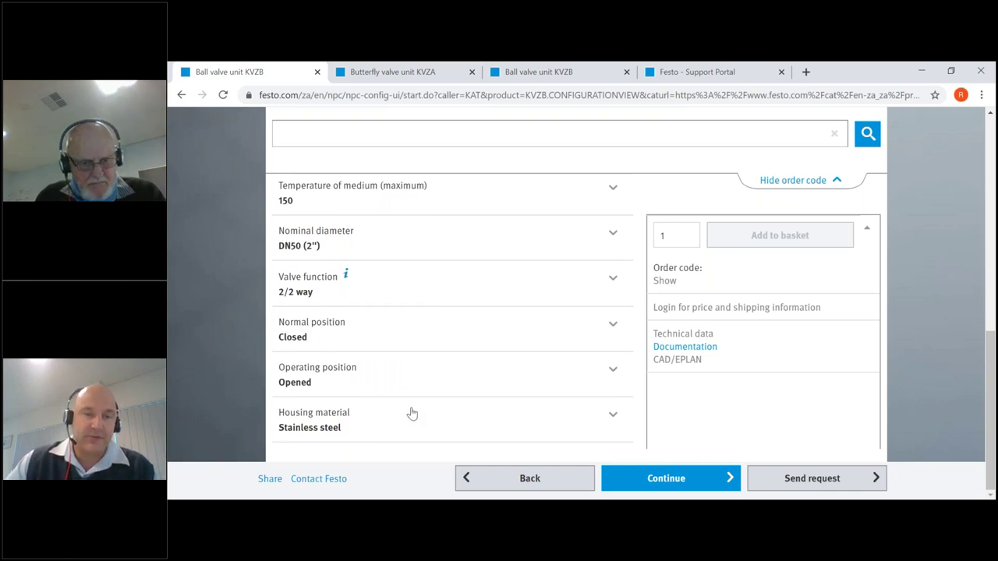
scroll(411, 414, "up", 4)
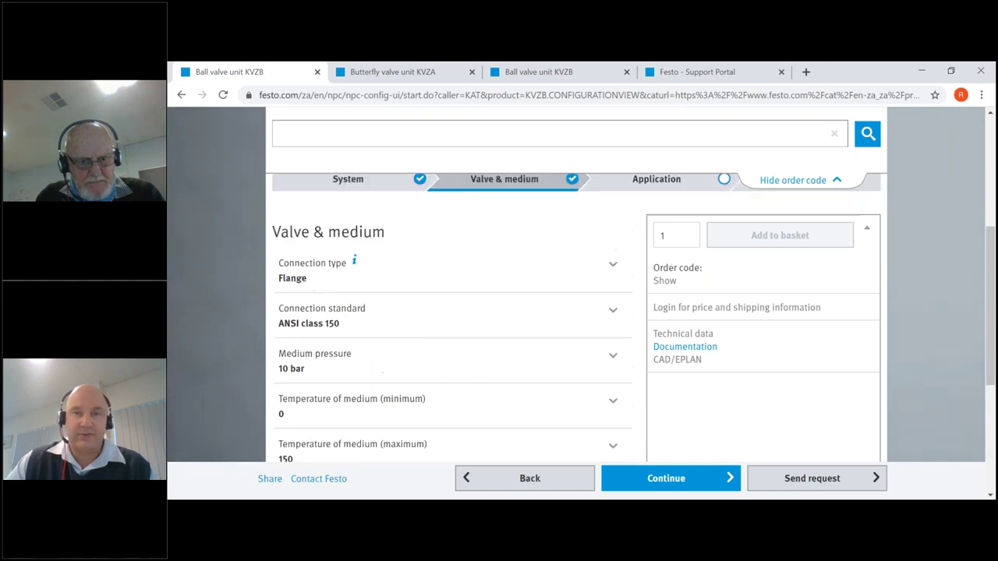
scroll(427, 287, "up", 2)
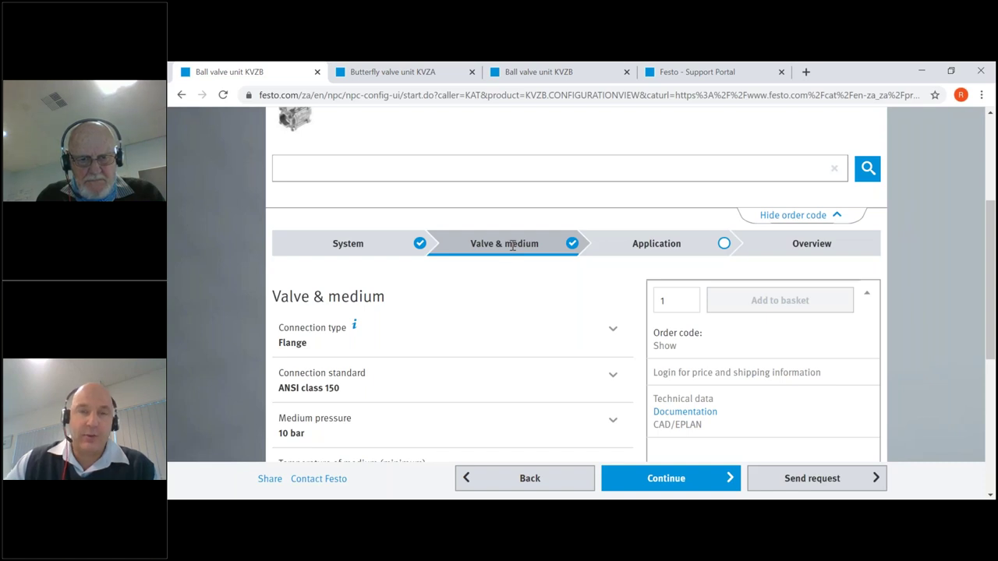
In the Application section, set the mode of operation to Single acting and the operating pressure to 3.5 bar.
left_click(671, 245)
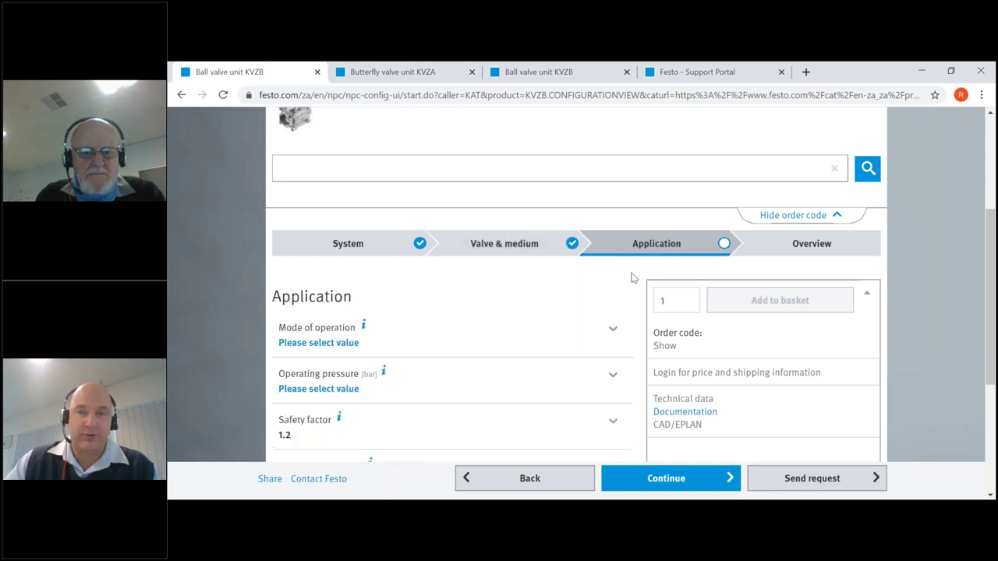
scroll(557, 315, "down", 1)
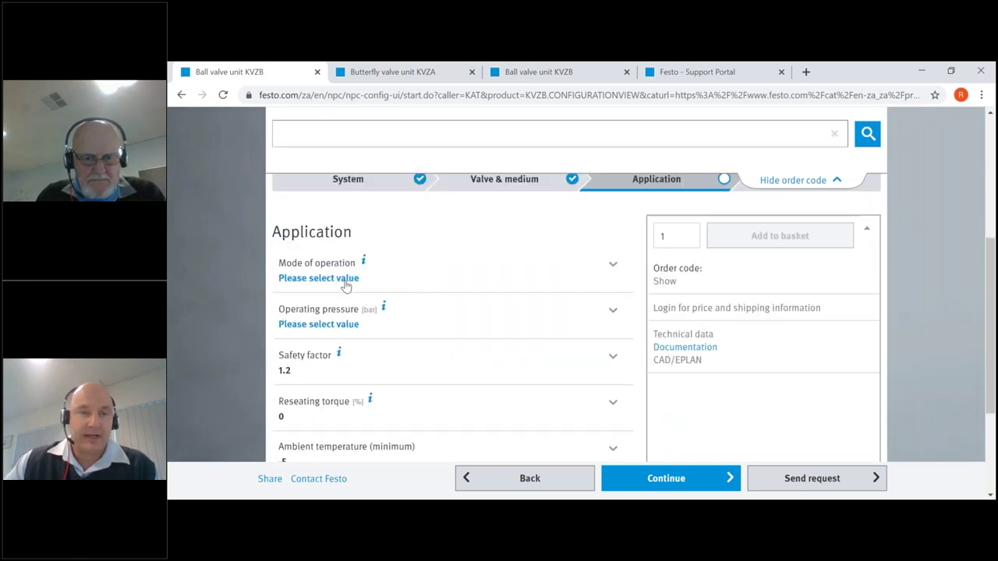
left_click(346, 279)
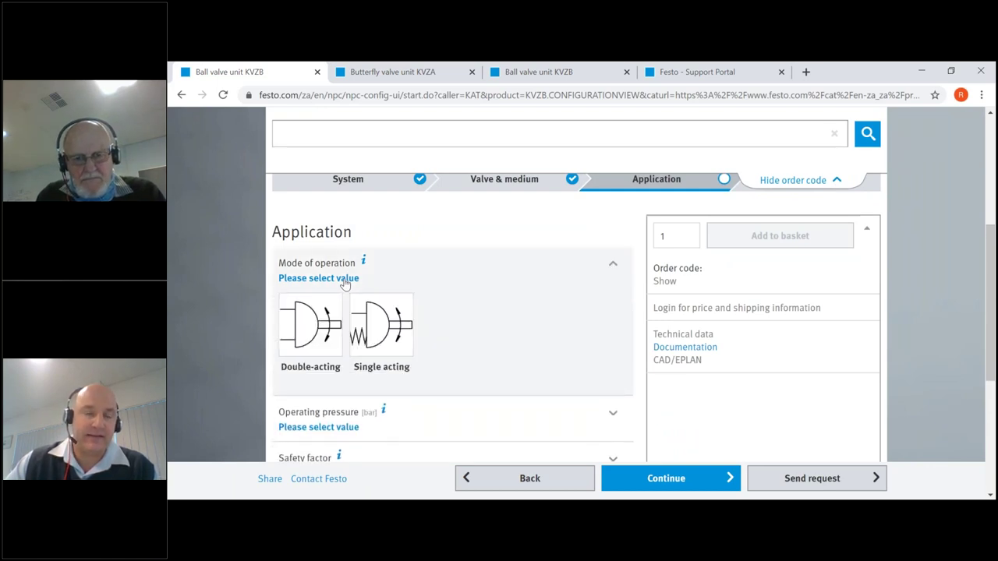
left_click(382, 333)
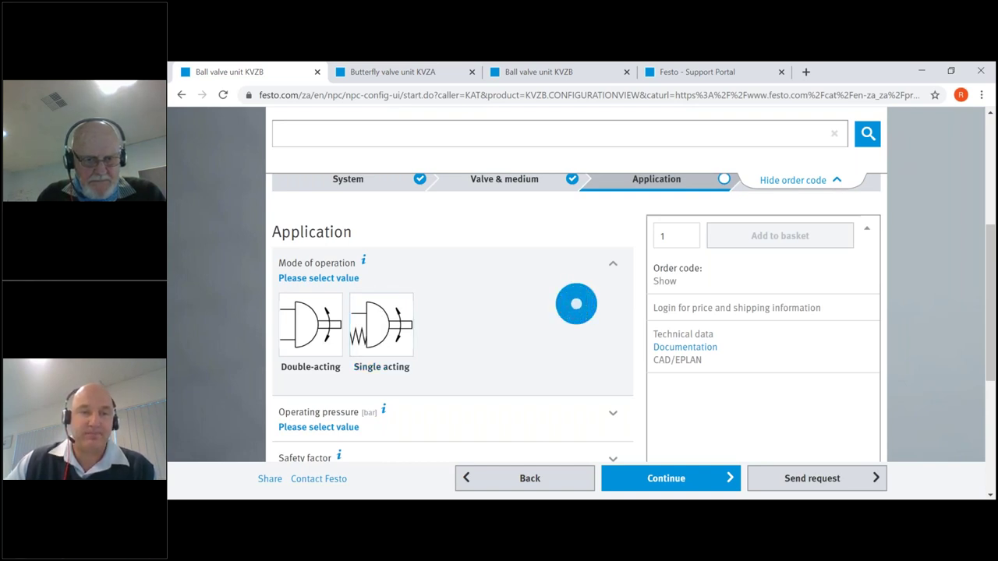
scroll(384, 333, "down", 1)
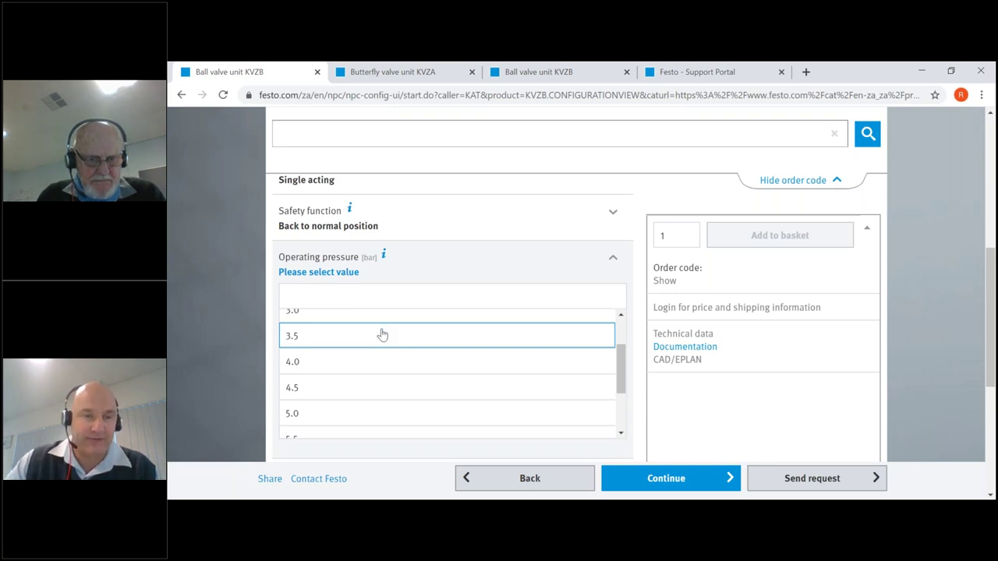
left_click(382, 334)
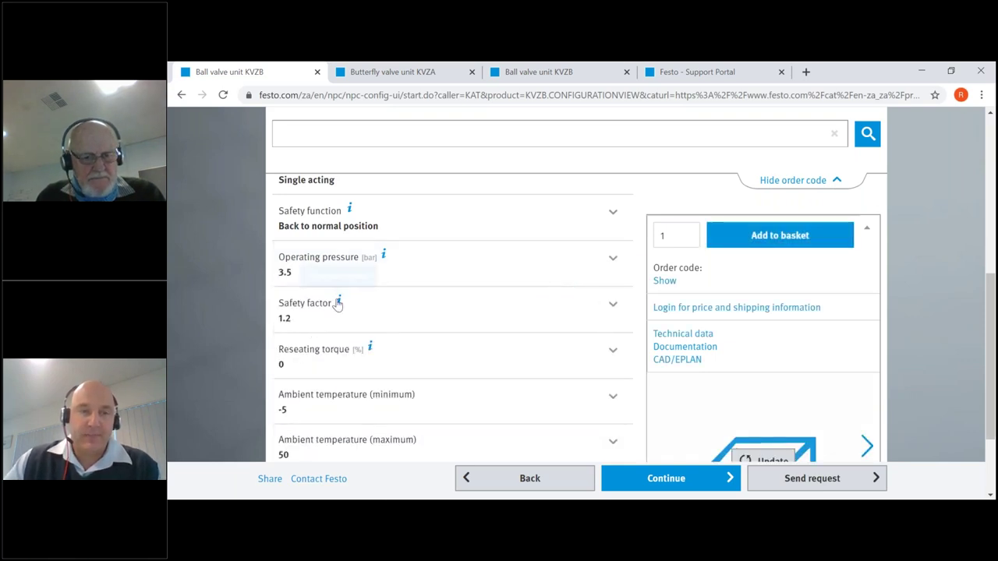
Check the safety factor reference table and accept a safety factor of 1.2.
left_click(338, 304)
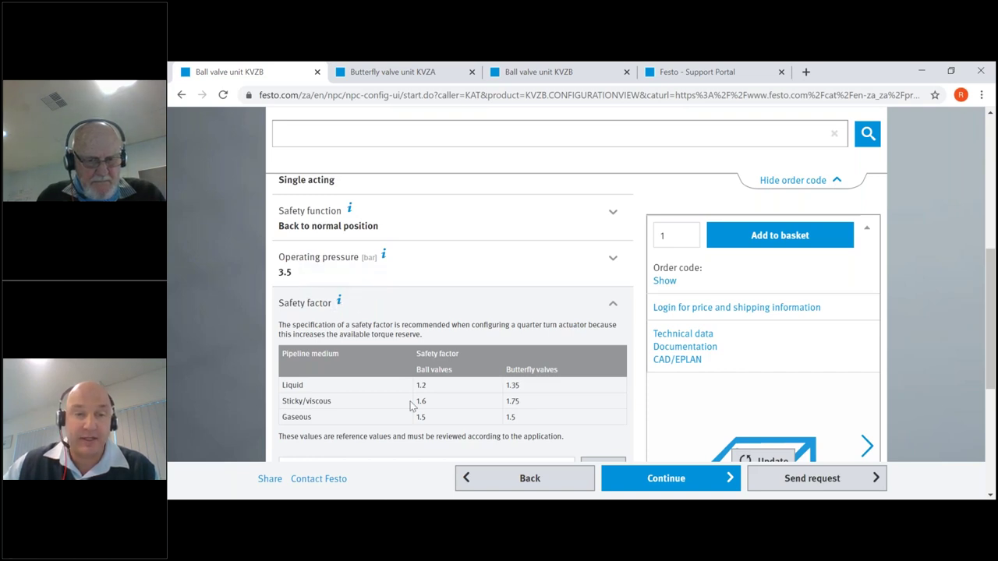
scroll(433, 368, "down", 2)
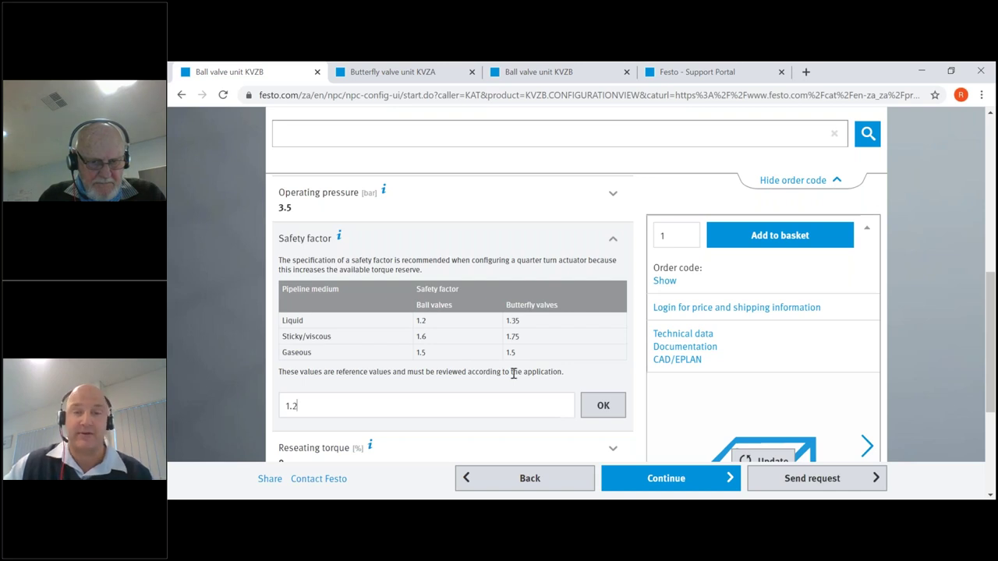
left_click(602, 406)
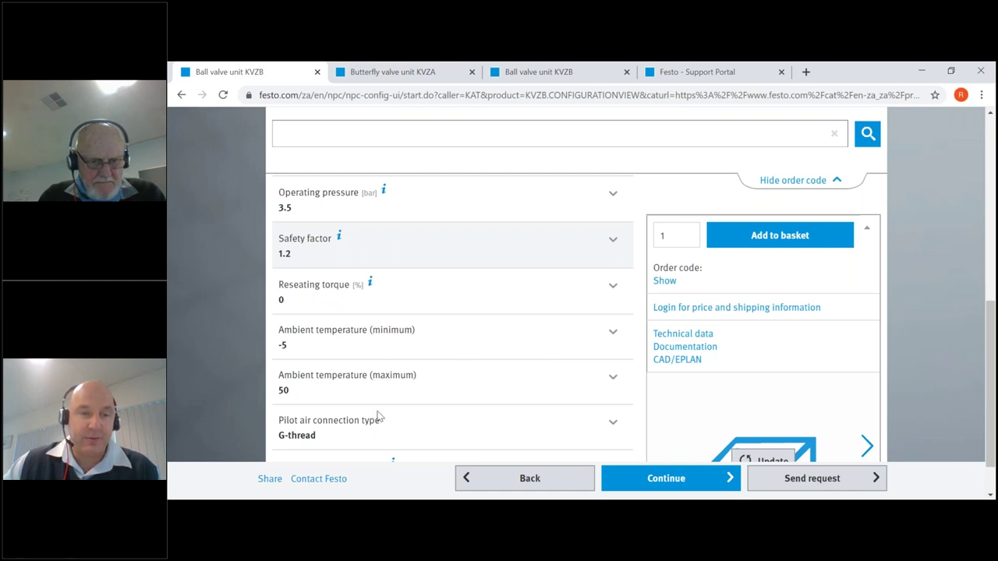
Review the remaining application settings, reveal the configured unit's order code and copy it.
scroll(378, 417, "down", 1)
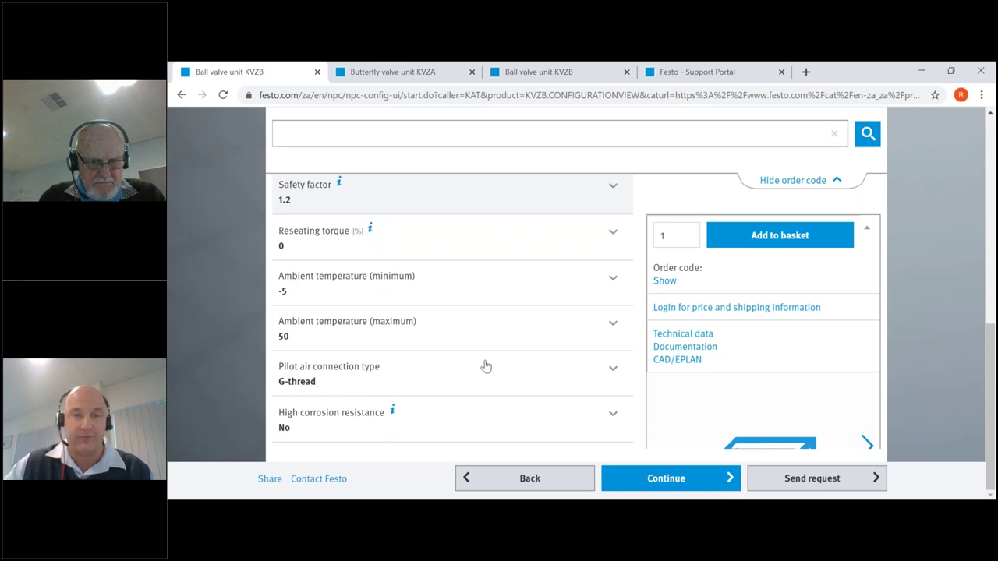
scroll(485, 367, "up", 5)
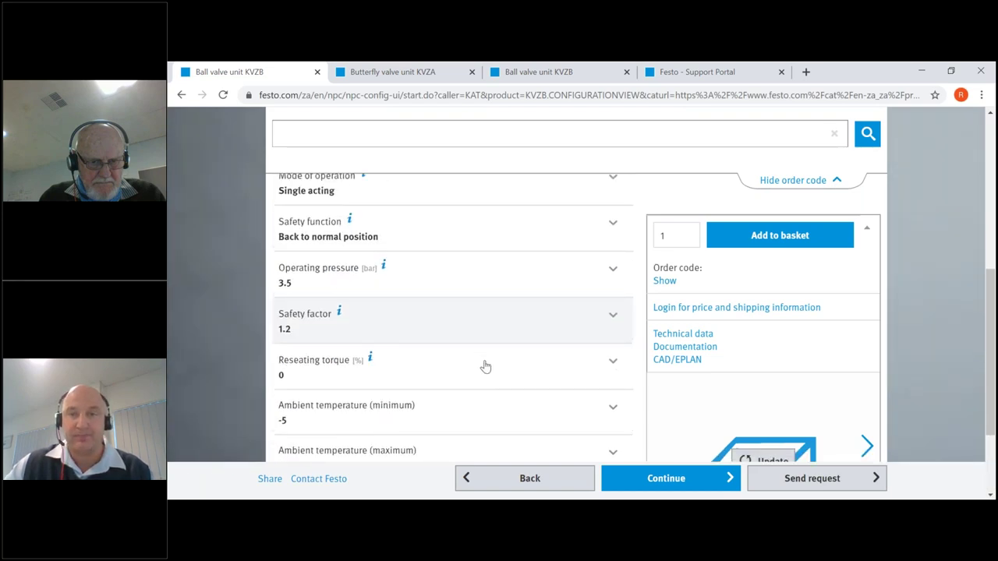
scroll(485, 366, "down", 1)
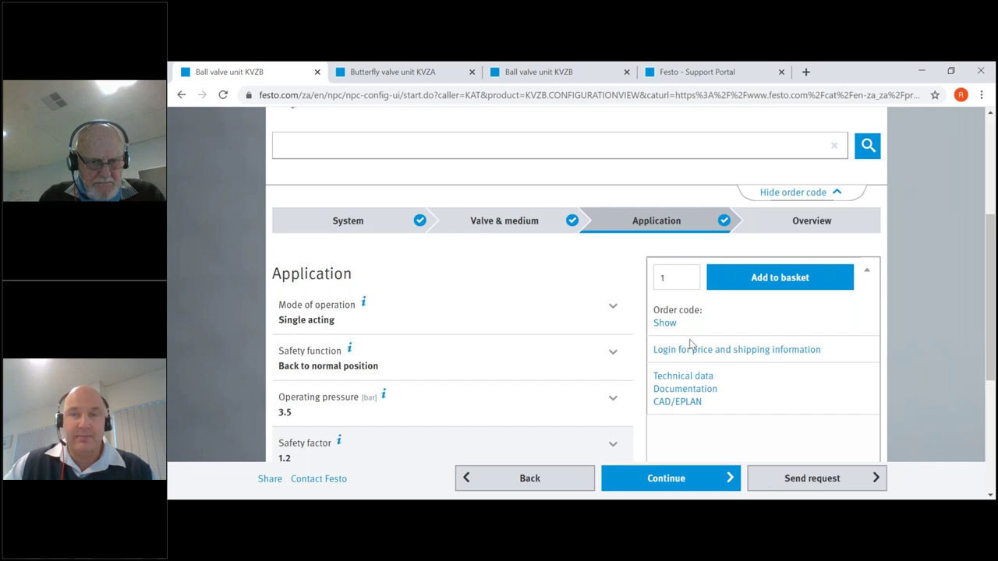
left_click(663, 323)
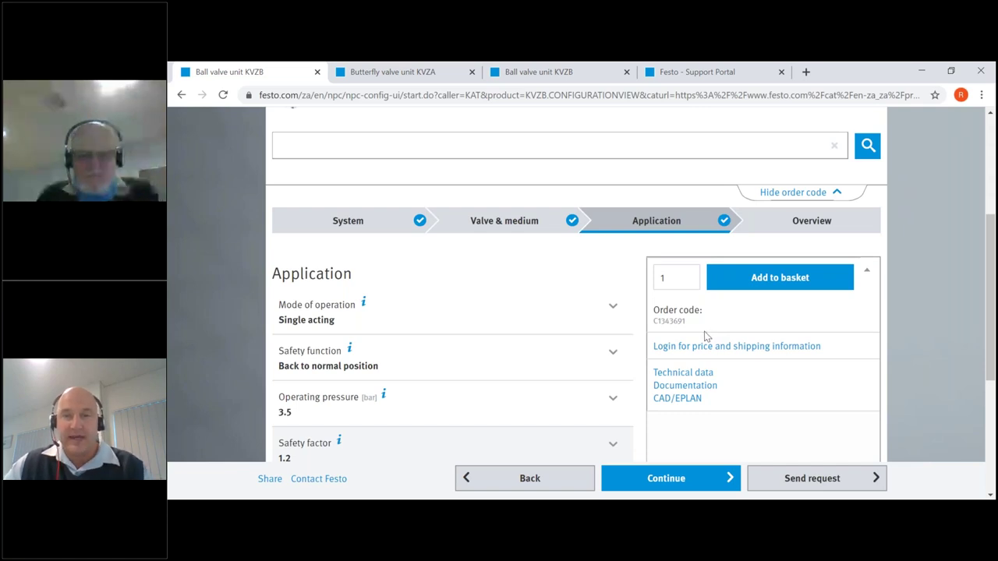
left_click_drag(689, 327, 651, 321)
key("ctrl+c")
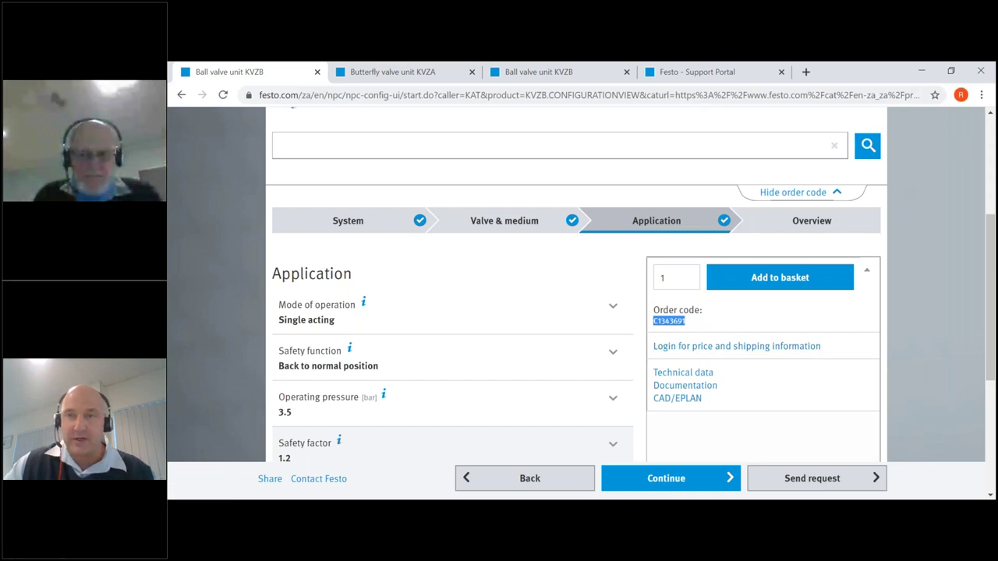
Search the Festo Support Portal for the copied order code to look up the unit's built-up products.
left_click(711, 78)
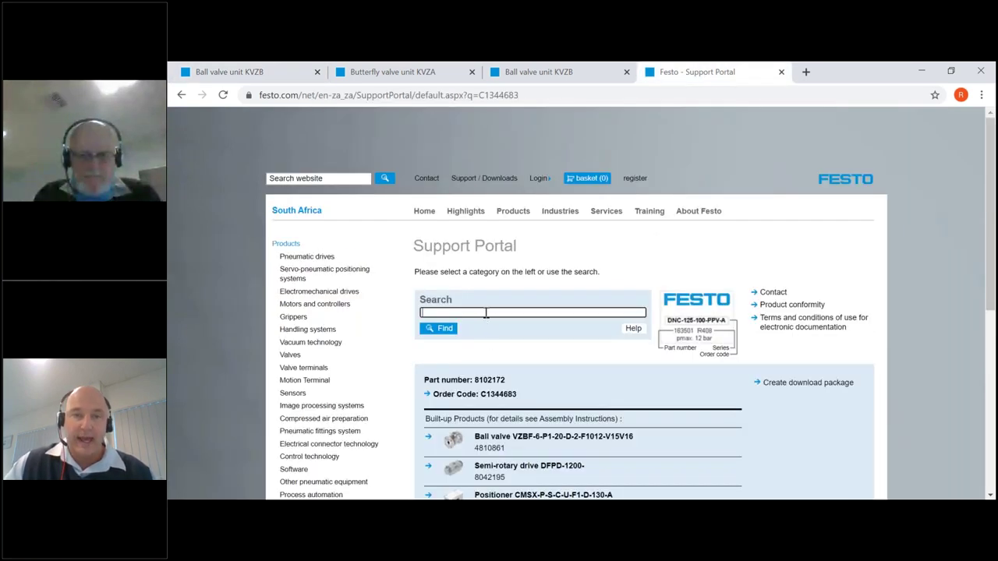
key("ctrl+v")
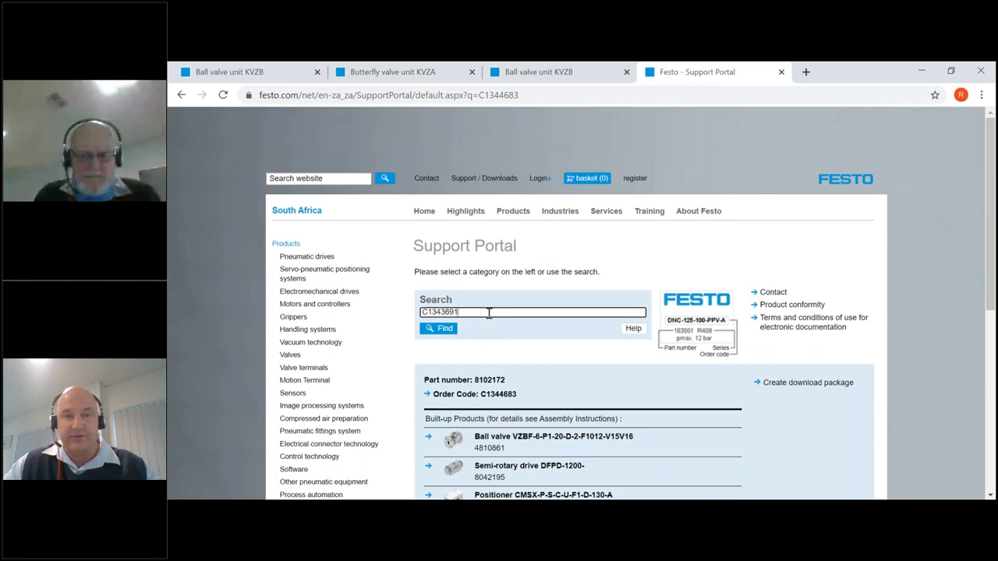
key("Return")
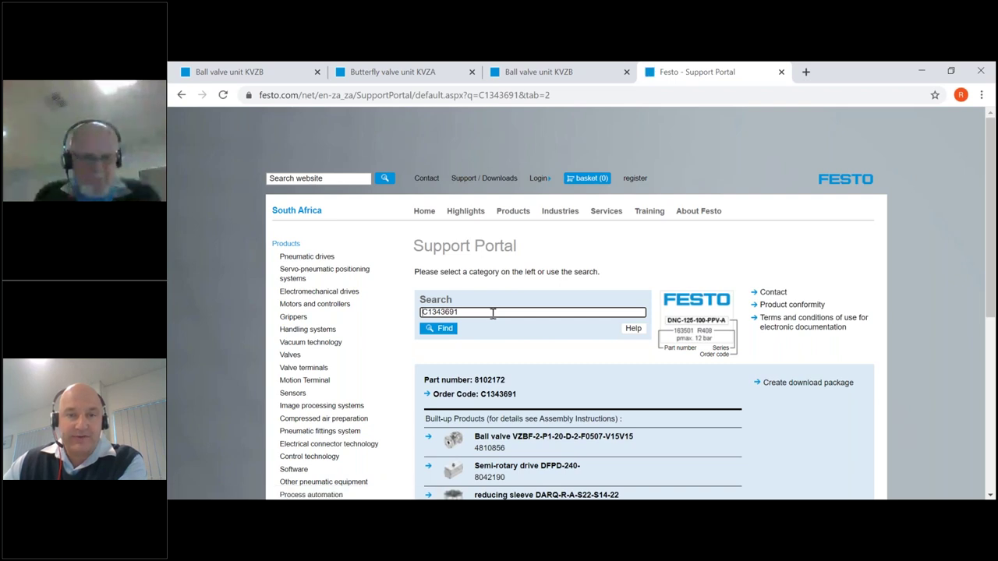
left_click(443, 331)
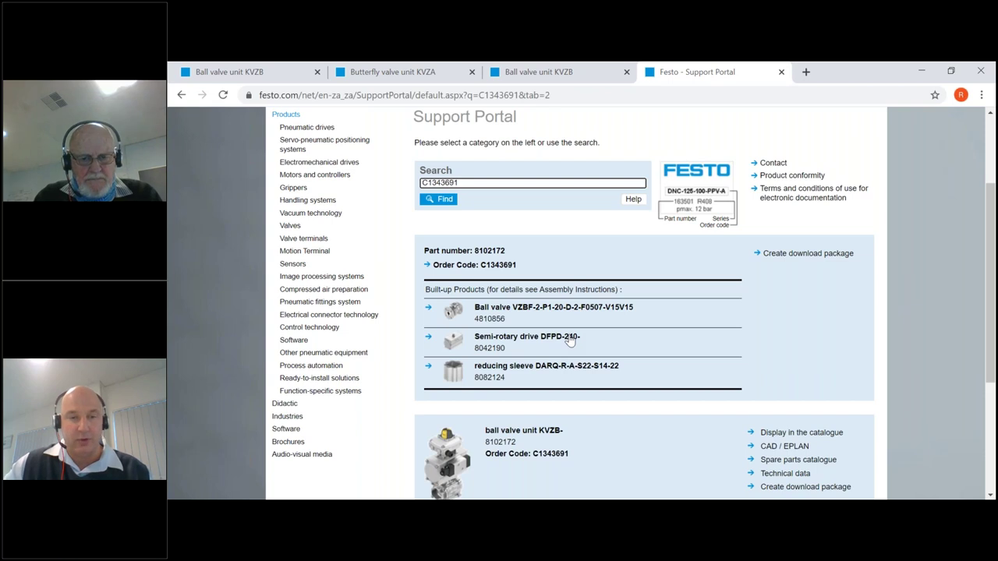
Switch to the running PowerPoint slide show and advance from the sizing software exercise to the Scotch Yoke video slide.
key("alt+Tab")
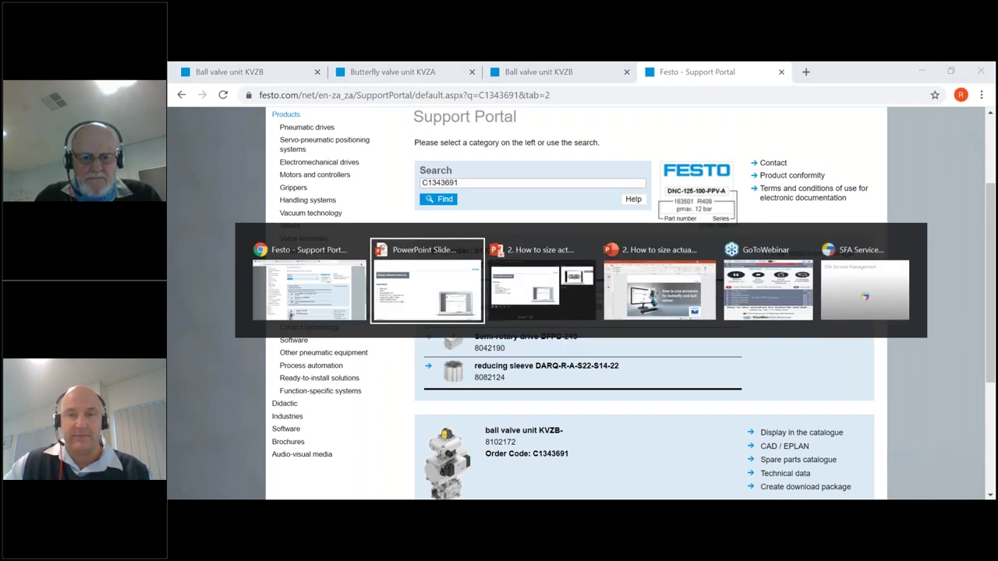
key("alt+Tab")
key("alt+Tab")
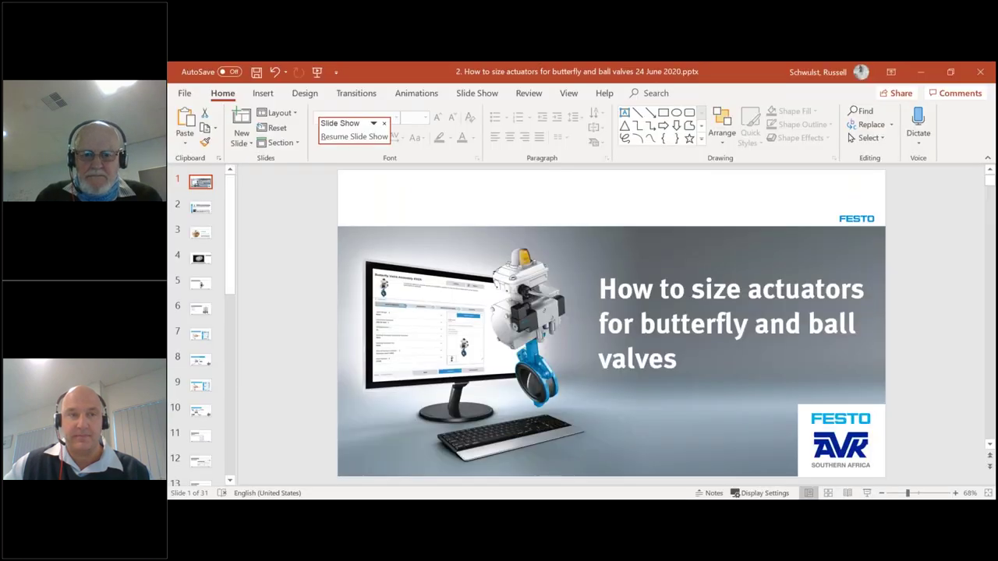
key("alt+Tab")
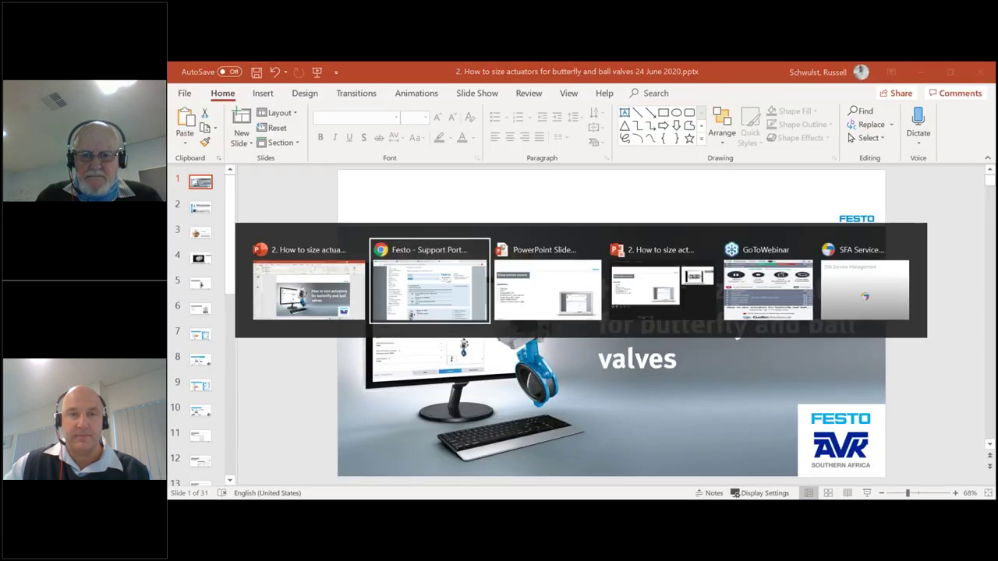
key("alt+Tab")
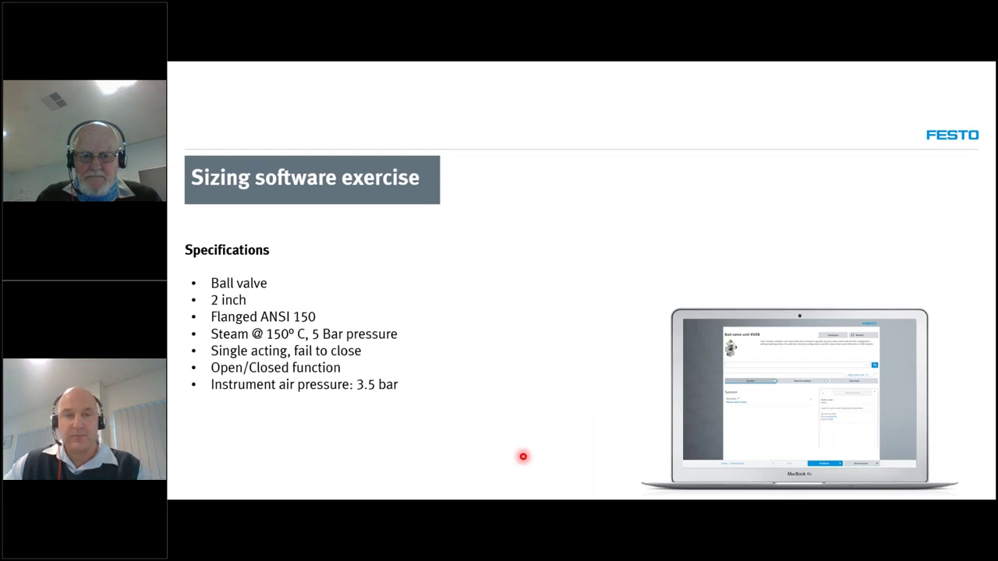
key("Right")
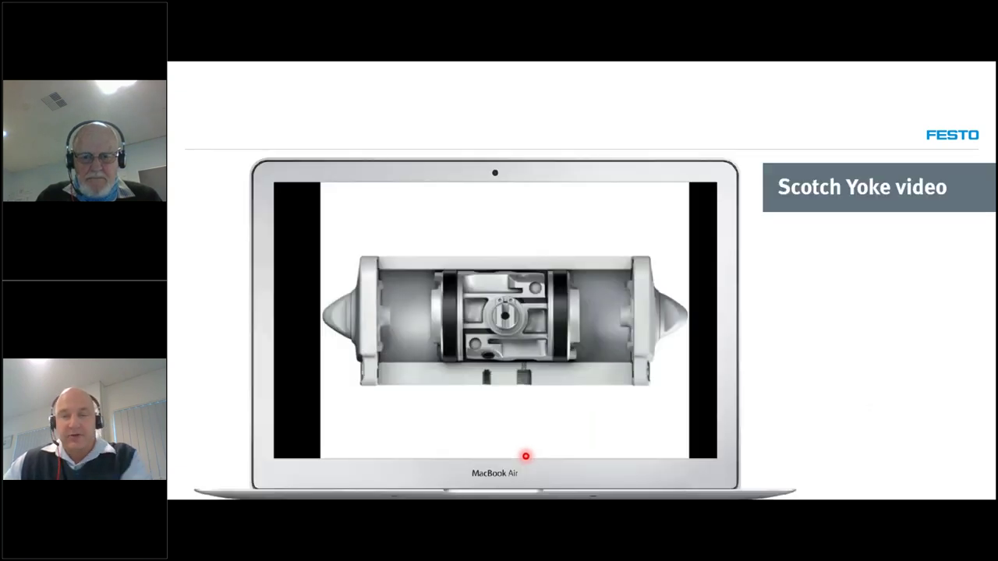